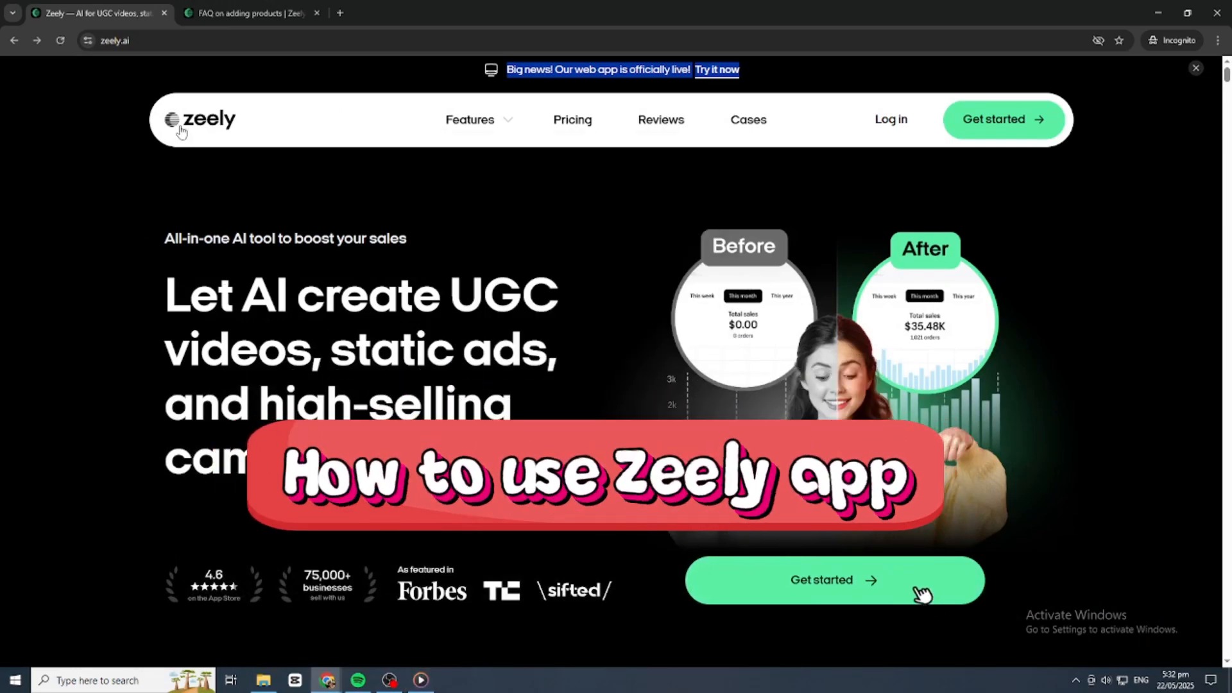
Clear the highlighted headline text on the zeely.ai landing page.
{"action": "left_click", "coordinate": [585, 466]}
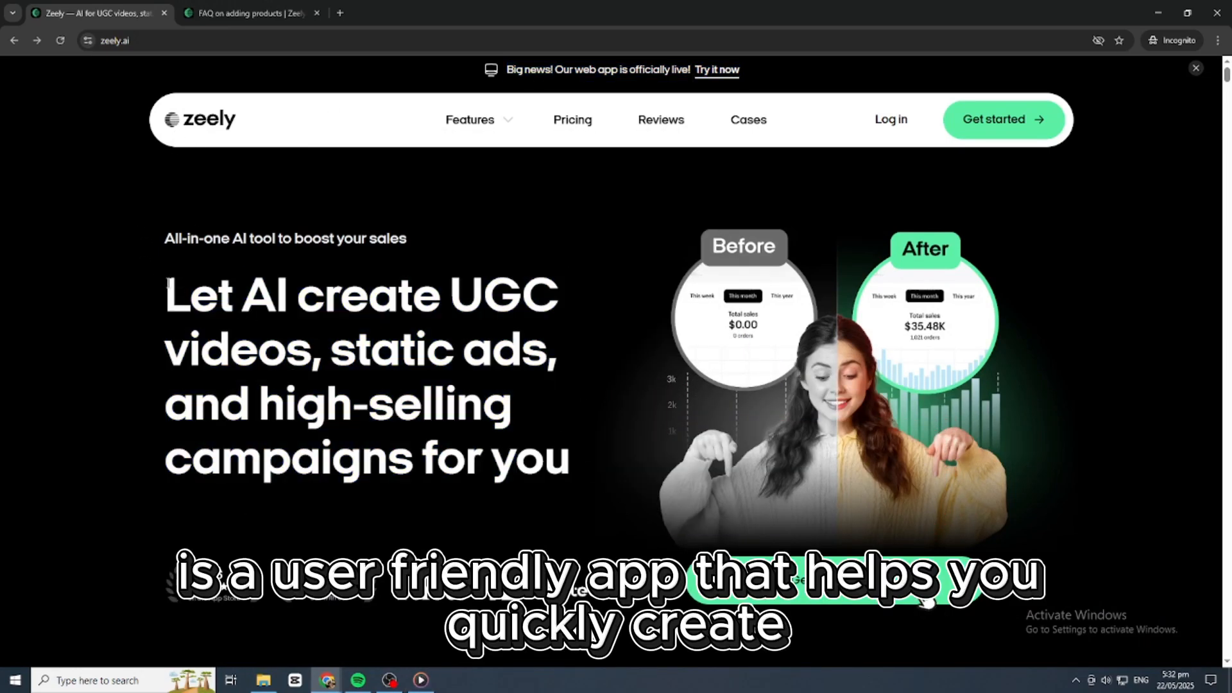
{"action": "left_click", "coordinate": [595, 508]}
{"action": "scroll", "coordinate": [591, 494], "scroll_direction": "down", "scroll_amount": 5}
{"action": "scroll", "coordinate": [592, 493], "scroll_direction": "down", "scroll_amount": 5}
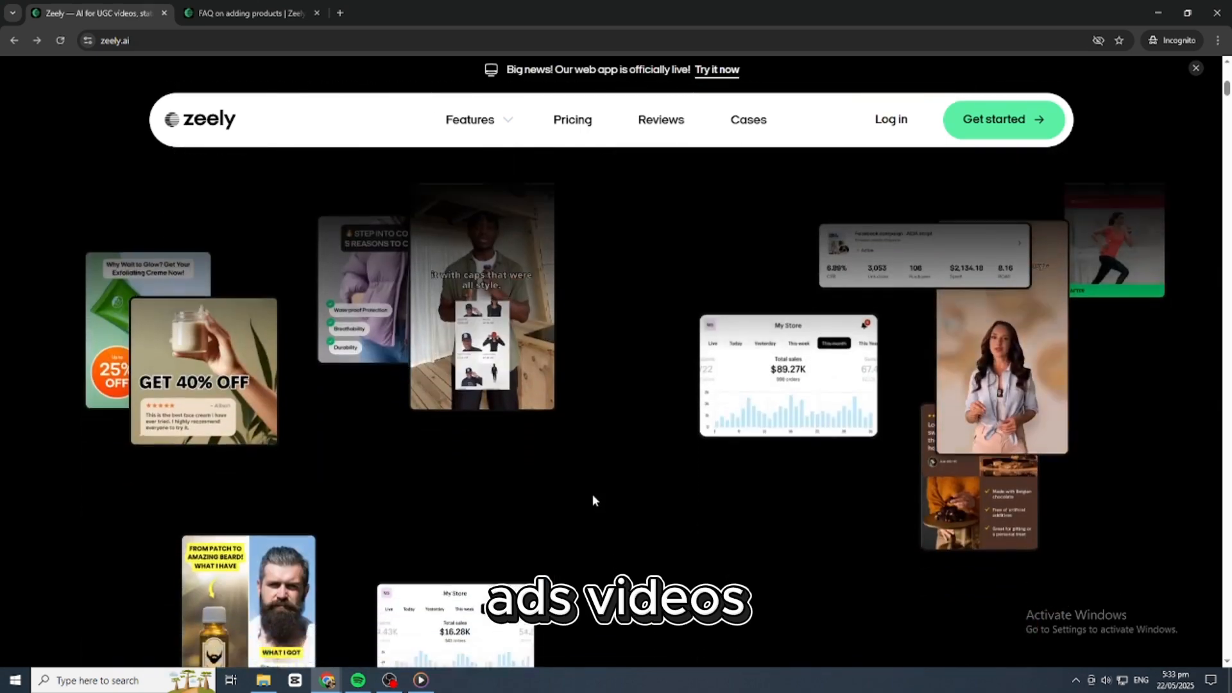
{"action": "scroll", "coordinate": [593, 494], "scroll_direction": "down", "scroll_amount": 5}
{"action": "scroll", "coordinate": [590, 493], "scroll_direction": "down", "scroll_amount": 5}
{"action": "scroll", "coordinate": [587, 540], "scroll_direction": "down", "scroll_amount": 5}
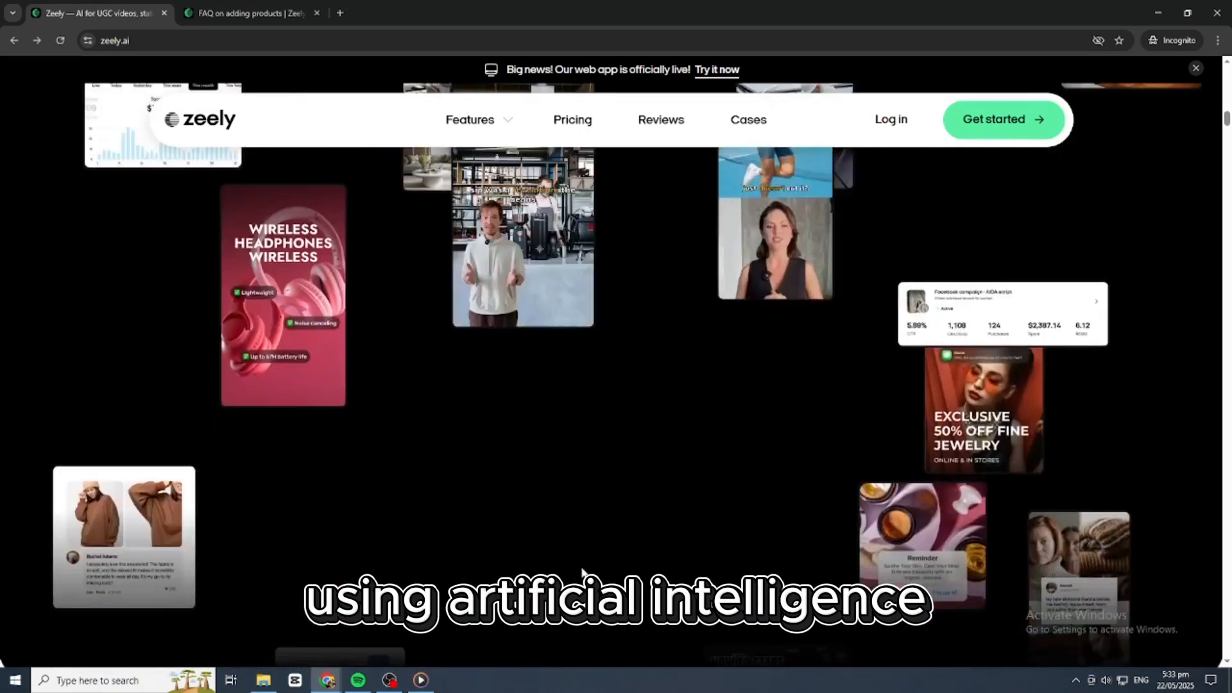
{"action": "scroll", "coordinate": [647, 608], "scroll_direction": "down", "scroll_amount": 5}
{"action": "scroll", "coordinate": [578, 577], "scroll_direction": "down", "scroll_amount": 5}
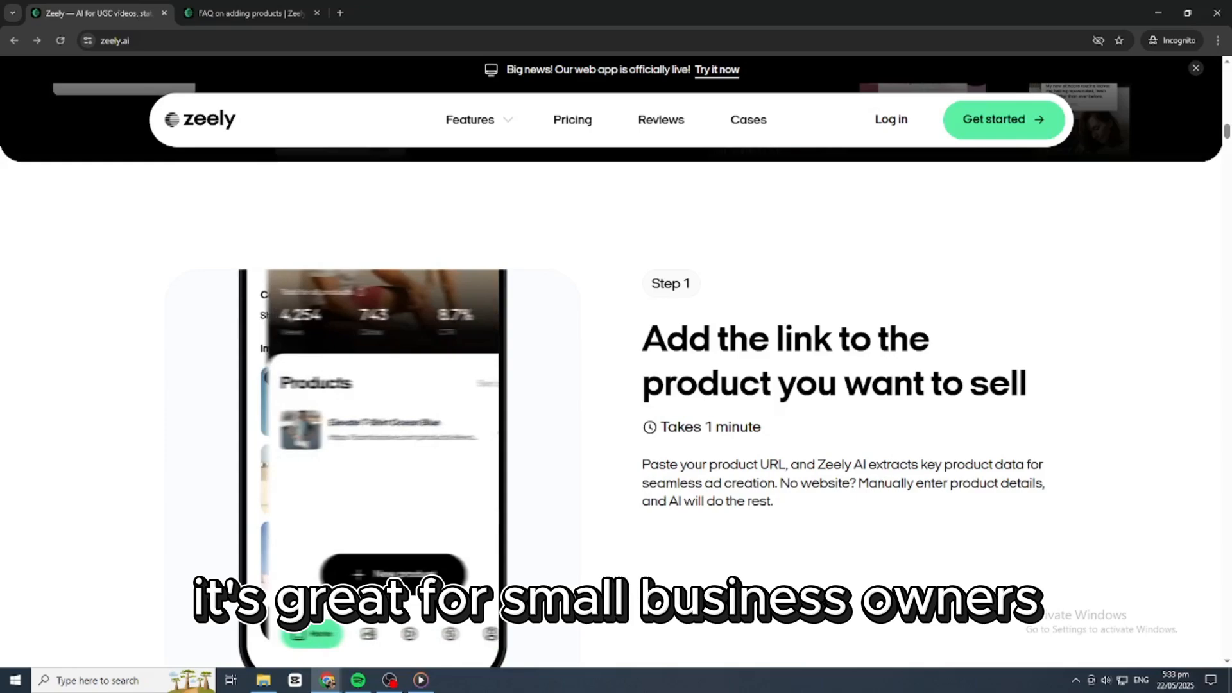
{"action": "scroll", "coordinate": [481, 577], "scroll_direction": "down", "scroll_amount": 3}
{"action": "scroll", "coordinate": [414, 598], "scroll_direction": "down", "scroll_amount": 5}
{"action": "scroll", "coordinate": [482, 597], "scroll_direction": "down", "scroll_amount": 3}
{"action": "scroll", "coordinate": [578, 597], "scroll_direction": "down", "scroll_amount": 4}
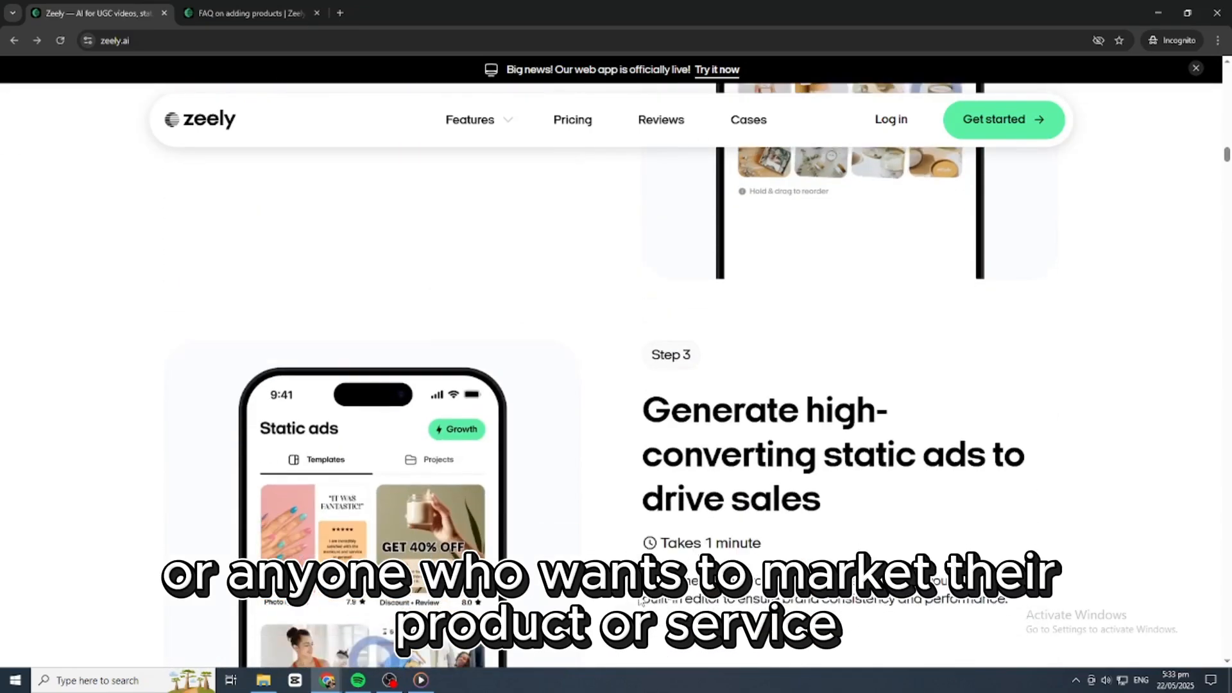
{"action": "scroll", "coordinate": [640, 601], "scroll_direction": "down", "scroll_amount": 5}
{"action": "scroll", "coordinate": [639, 600], "scroll_direction": "down", "scroll_amount": 5}
{"action": "scroll", "coordinate": [640, 601], "scroll_direction": "down", "scroll_amount": 4}
{"action": "scroll", "coordinate": [640, 601], "scroll_direction": "down", "scroll_amount": 4}
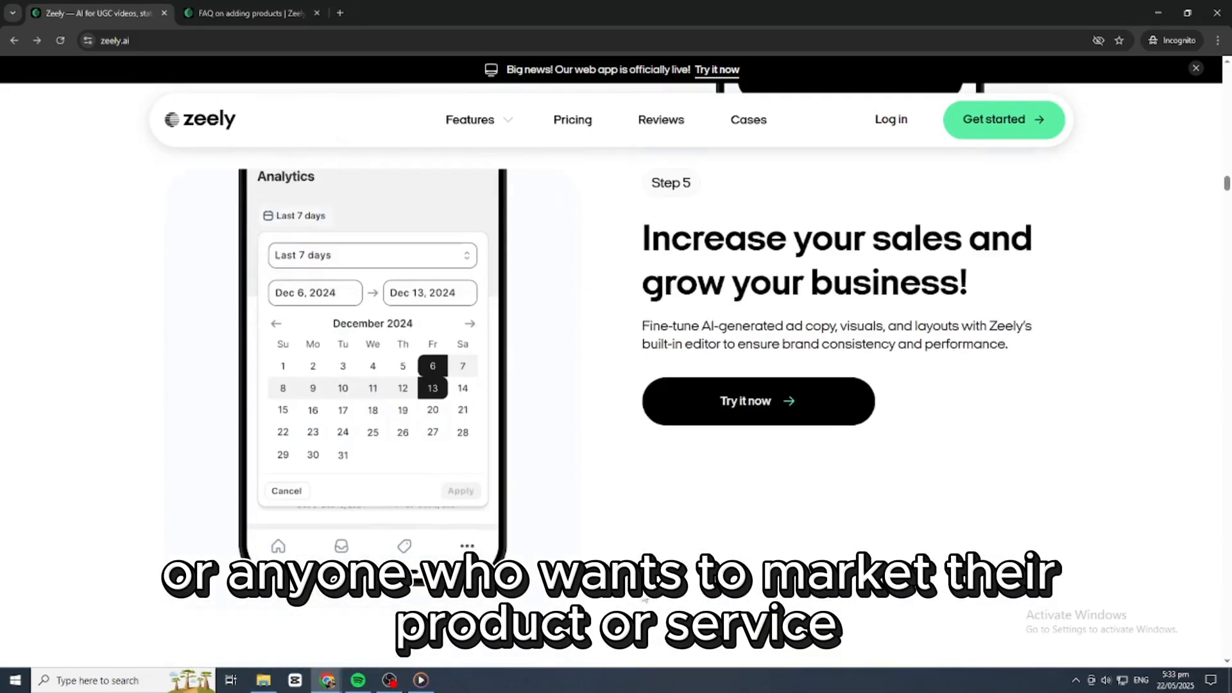
{"action": "scroll", "coordinate": [643, 599], "scroll_direction": "down", "scroll_amount": 4}
{"action": "scroll", "coordinate": [616, 385], "scroll_direction": "down", "scroll_amount": 4}
{"action": "scroll", "coordinate": [616, 385], "scroll_direction": "down", "scroll_amount": 3}
{"action": "scroll", "coordinate": [616, 385], "scroll_direction": "down", "scroll_amount": 5}
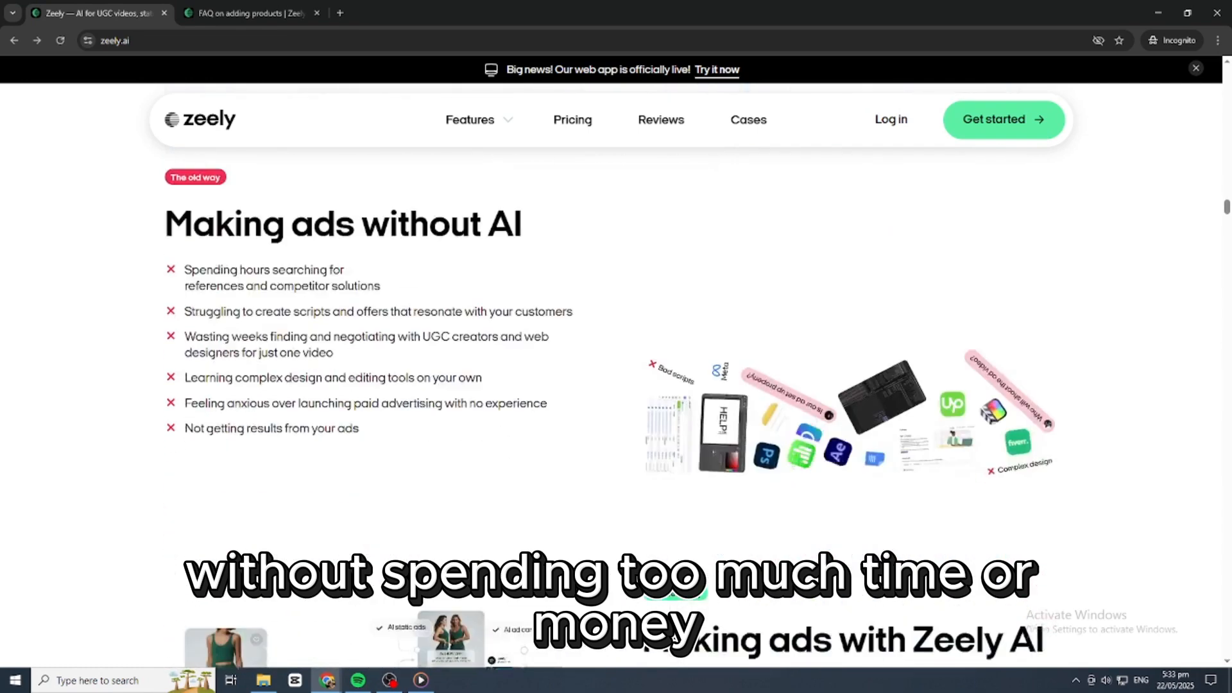
{"action": "scroll", "coordinate": [616, 385], "scroll_direction": "down", "scroll_amount": 2}
{"action": "scroll", "coordinate": [616, 386], "scroll_direction": "up", "scroll_amount": 5}
{"action": "left_click", "coordinate": [245, 13]}
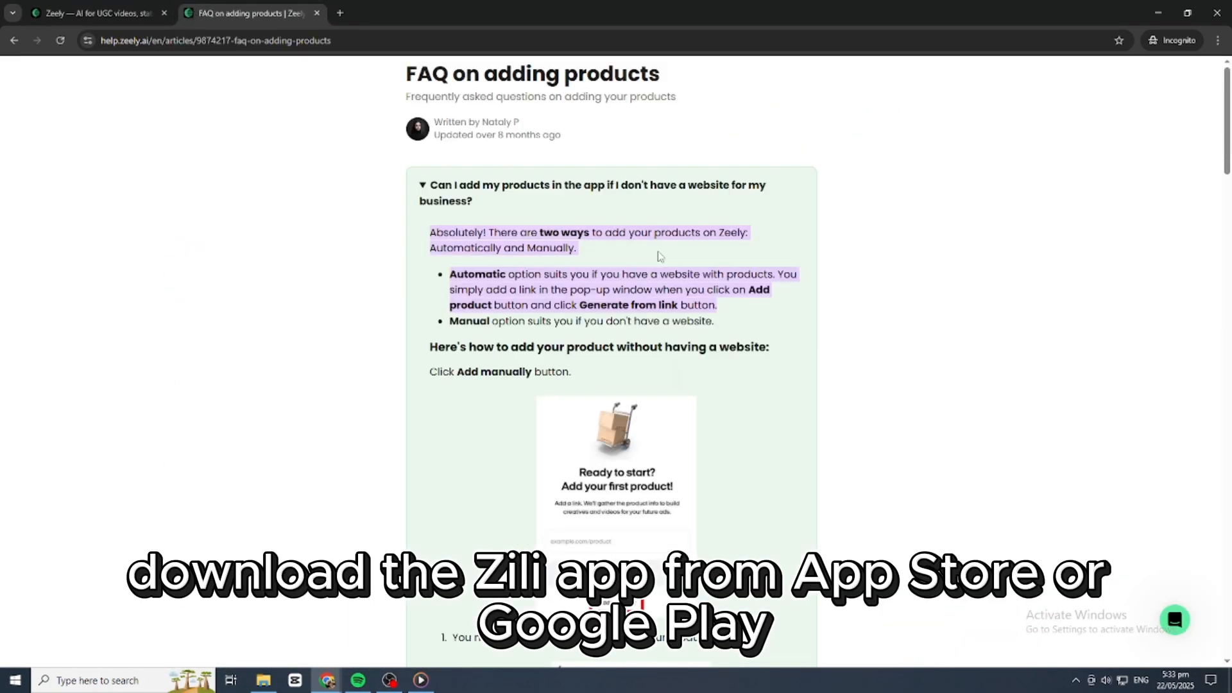
{"action": "scroll", "coordinate": [465, 389], "scroll_direction": "down", "scroll_amount": 2}
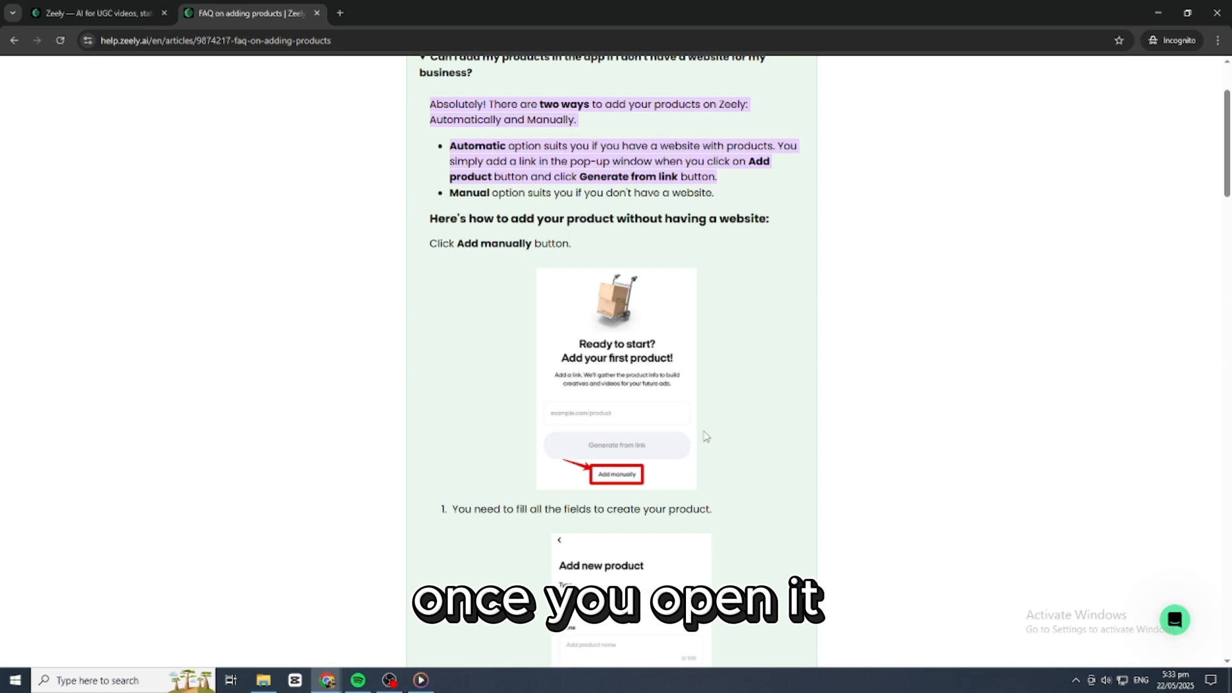
{"action": "scroll", "coordinate": [616, 385], "scroll_direction": "down", "scroll_amount": 3}
{"action": "scroll", "coordinate": [659, 465], "scroll_direction": "up", "scroll_amount": 2}
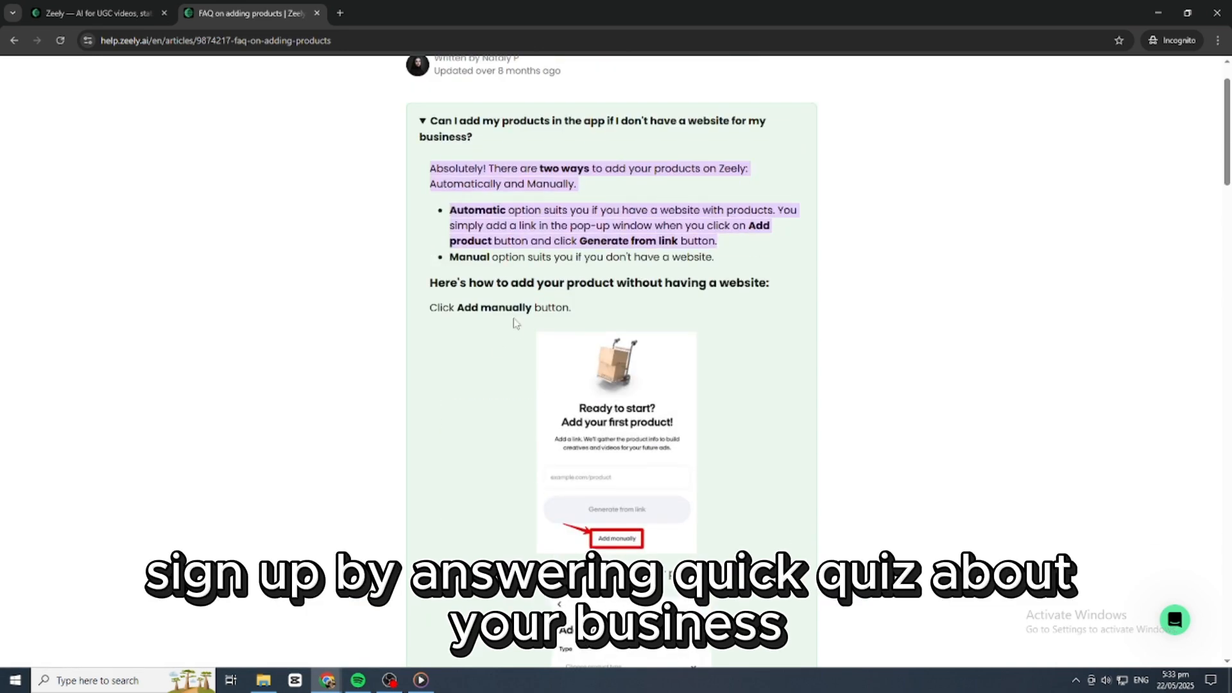
{"action": "scroll", "coordinate": [516, 323], "scroll_direction": "down", "scroll_amount": 2}
{"action": "scroll", "coordinate": [515, 327], "scroll_direction": "down", "scroll_amount": 2}
{"action": "scroll", "coordinate": [515, 328], "scroll_direction": "down", "scroll_amount": 2}
{"action": "scroll", "coordinate": [515, 333], "scroll_direction": "down", "scroll_amount": 1}
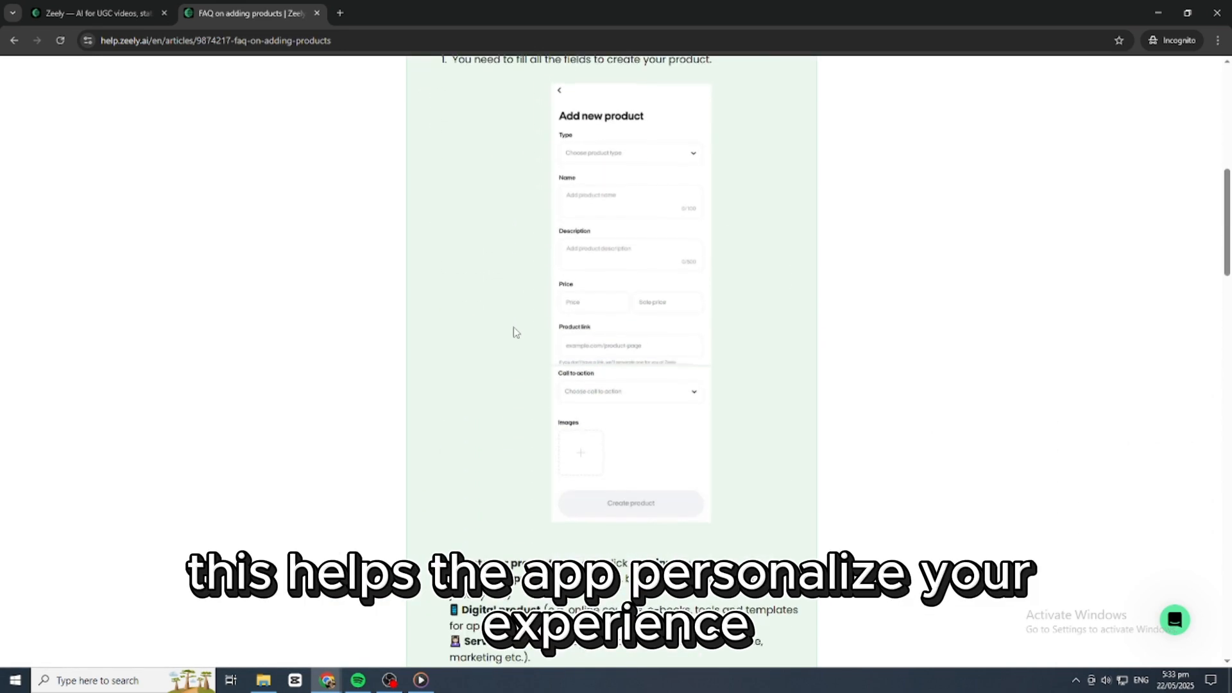
{"action": "scroll", "coordinate": [515, 332], "scroll_direction": "down", "scroll_amount": 2}
{"action": "scroll", "coordinate": [513, 332], "scroll_direction": "down", "scroll_amount": 2}
{"action": "scroll", "coordinate": [514, 332], "scroll_direction": "down", "scroll_amount": 2}
{"action": "scroll", "coordinate": [514, 332], "scroll_direction": "down", "scroll_amount": 2}
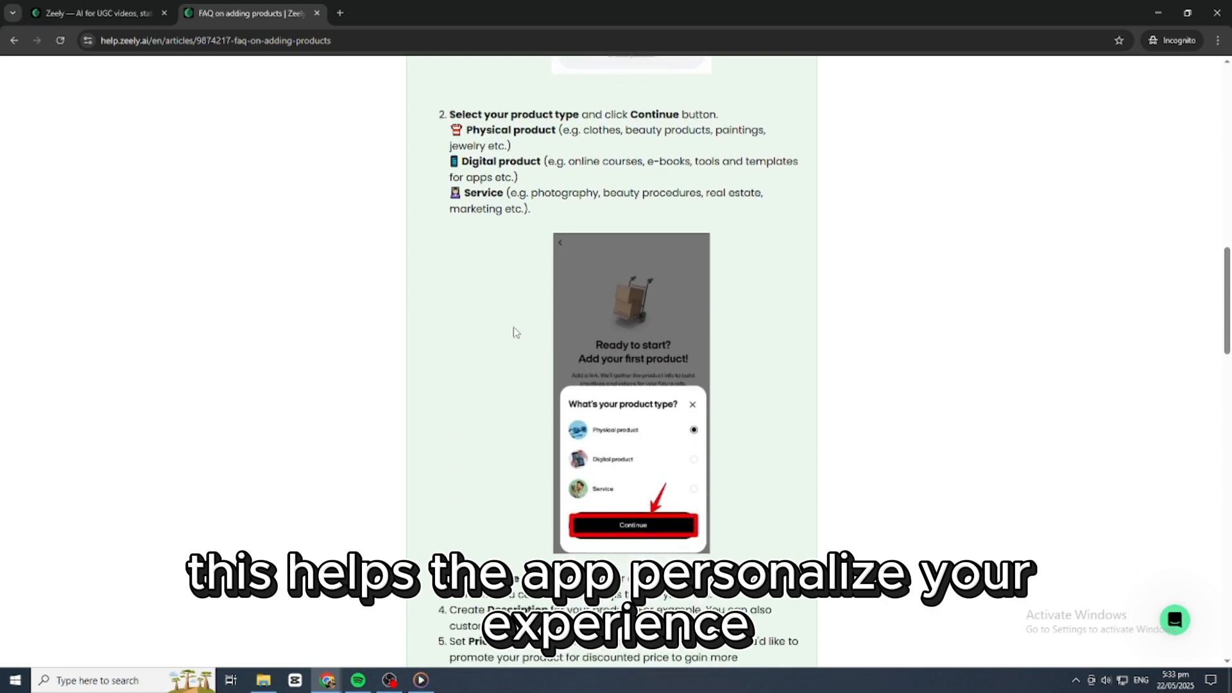
{"action": "scroll", "coordinate": [515, 331], "scroll_direction": "down", "scroll_amount": 2}
{"action": "scroll", "coordinate": [514, 332], "scroll_direction": "down", "scroll_amount": 2}
{"action": "scroll", "coordinate": [514, 332], "scroll_direction": "up", "scroll_amount": 3}
{"action": "scroll", "coordinate": [514, 384], "scroll_direction": "up", "scroll_amount": 3}
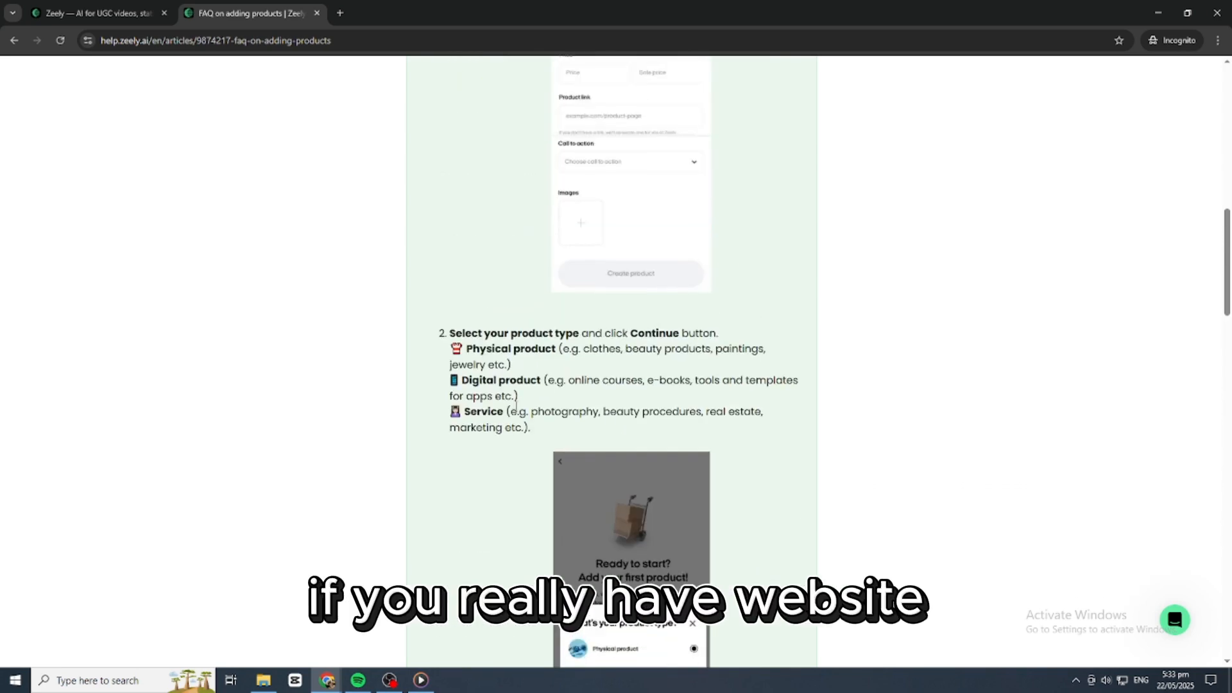
{"action": "scroll", "coordinate": [515, 410], "scroll_direction": "up", "scroll_amount": 5}
{"action": "scroll", "coordinate": [516, 424], "scroll_direction": "up", "scroll_amount": 5}
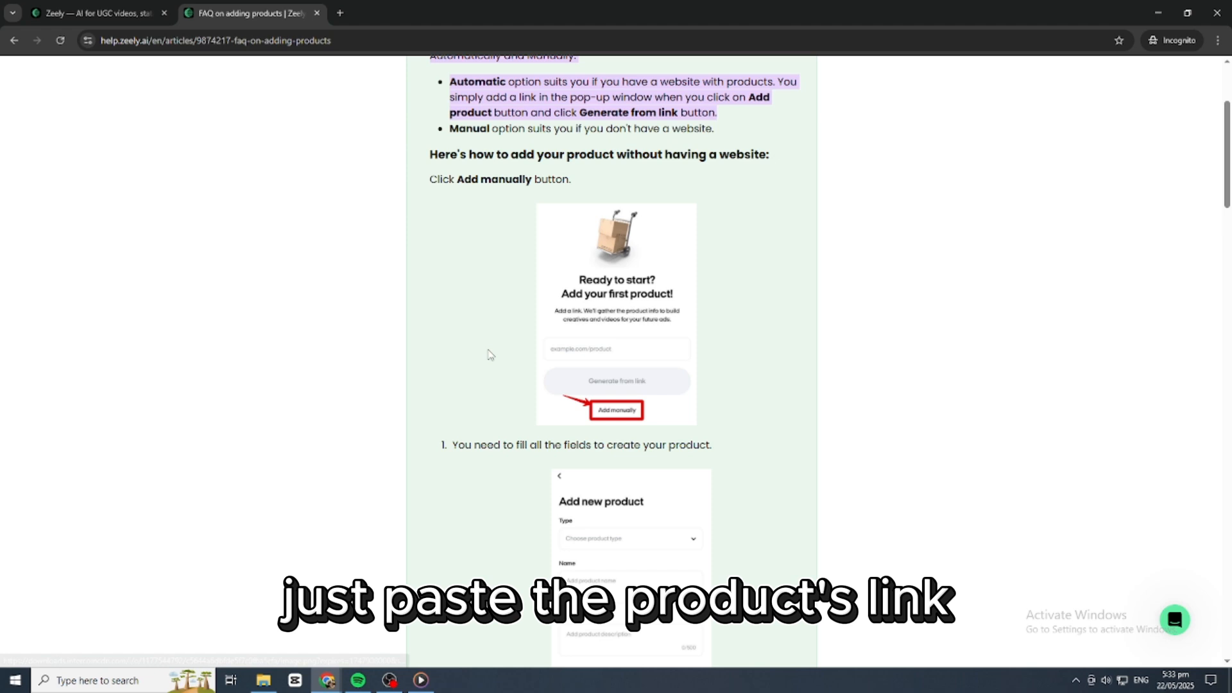
{"action": "scroll", "coordinate": [490, 354], "scroll_direction": "up", "scroll_amount": 3}
{"action": "scroll", "coordinate": [519, 433], "scroll_direction": "down", "scroll_amount": 1}
{"action": "scroll", "coordinate": [538, 468], "scroll_direction": "up", "scroll_amount": 1}
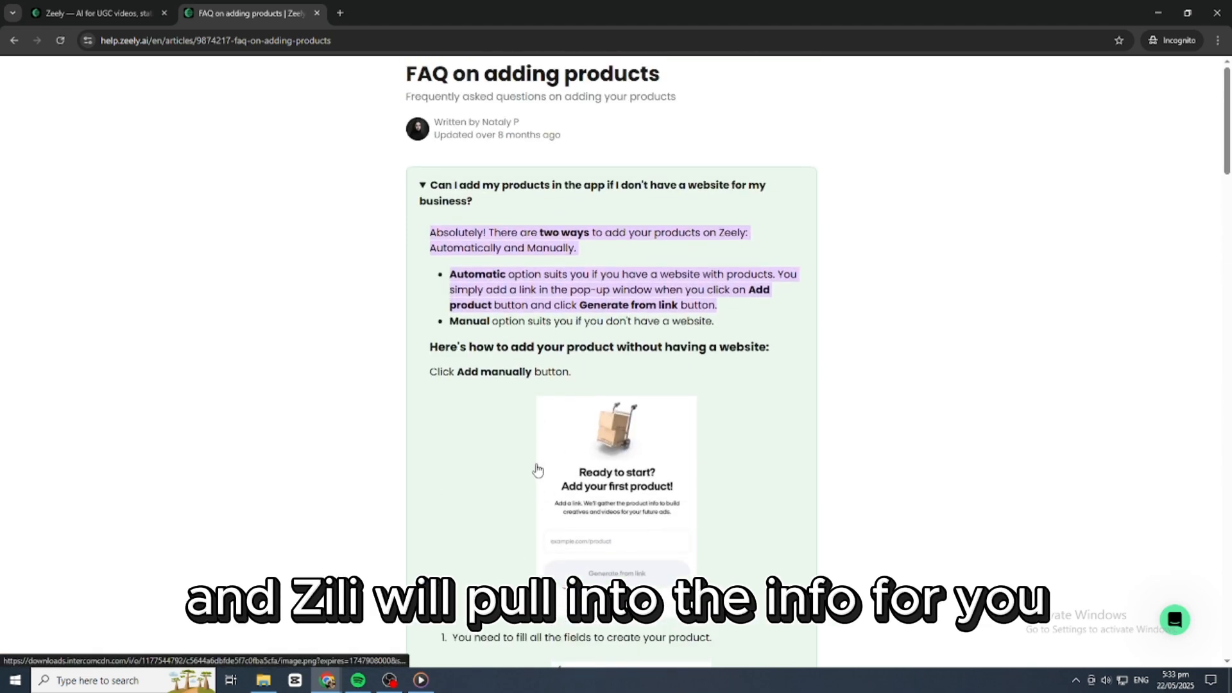
{"action": "scroll", "coordinate": [538, 470], "scroll_direction": "down", "scroll_amount": 2}
{"action": "scroll", "coordinate": [538, 470], "scroll_direction": "down", "scroll_amount": 2}
{"action": "scroll", "coordinate": [539, 470], "scroll_direction": "down", "scroll_amount": 1}
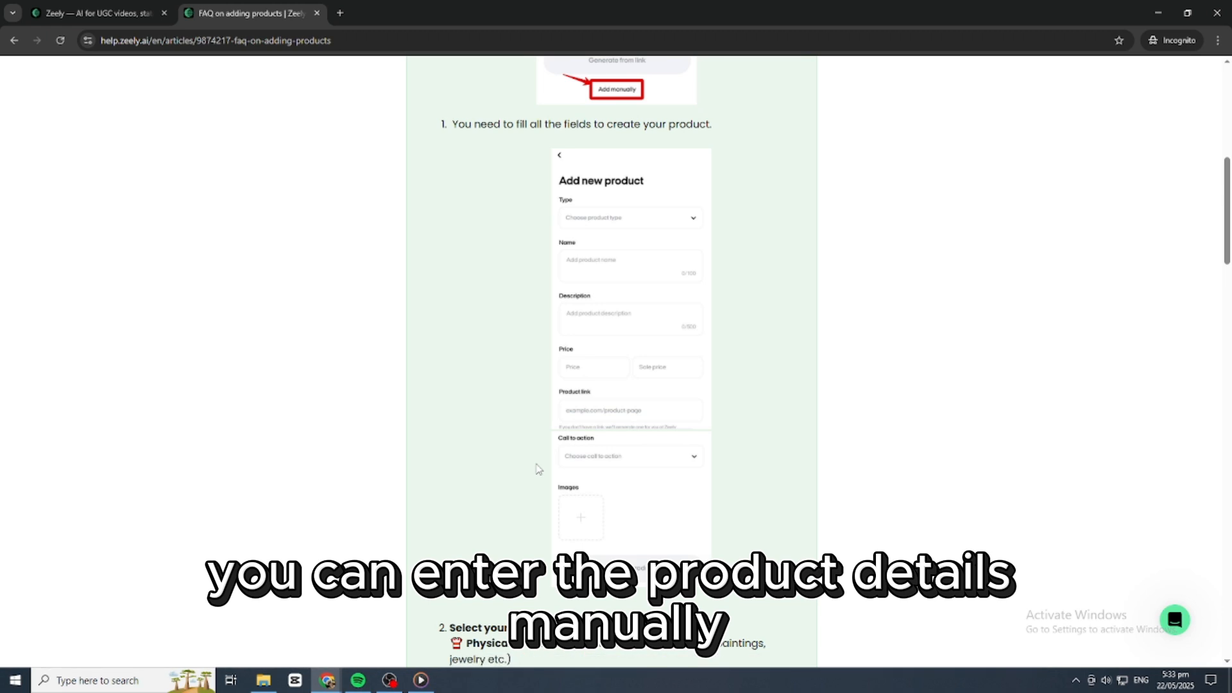
{"action": "scroll", "coordinate": [538, 467], "scroll_direction": "down", "scroll_amount": 2}
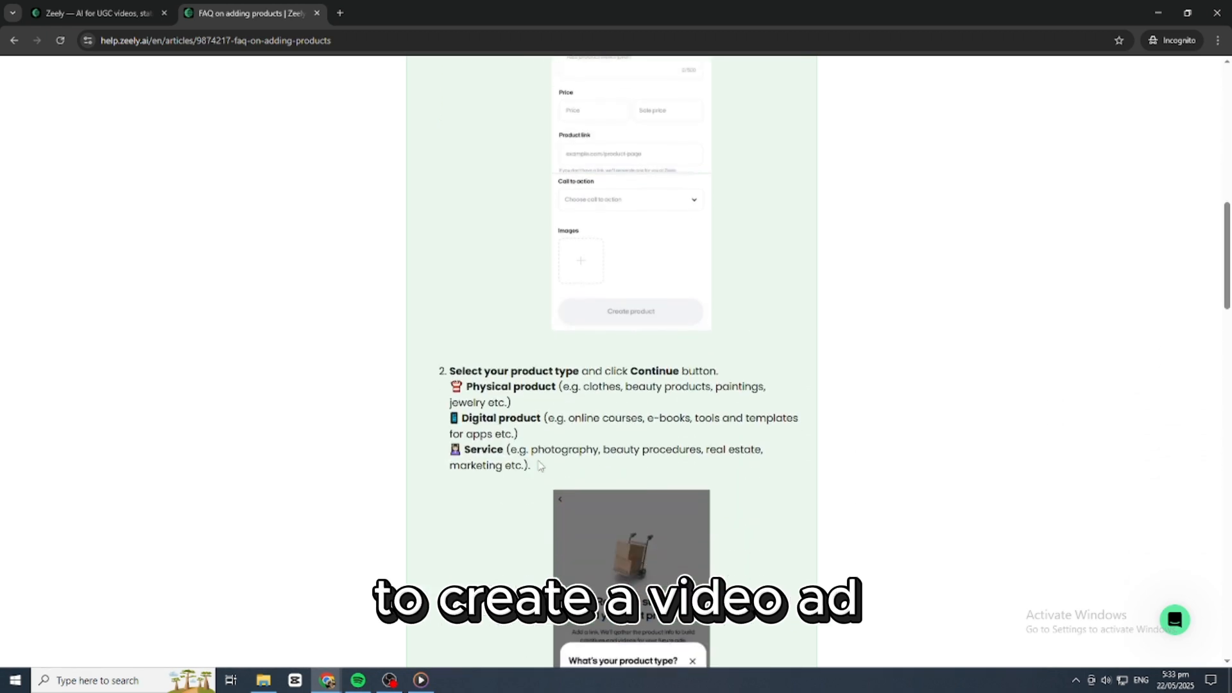
{"action": "scroll", "coordinate": [537, 466], "scroll_direction": "down", "scroll_amount": 2}
{"action": "scroll", "coordinate": [538, 467], "scroll_direction": "down", "scroll_amount": 1}
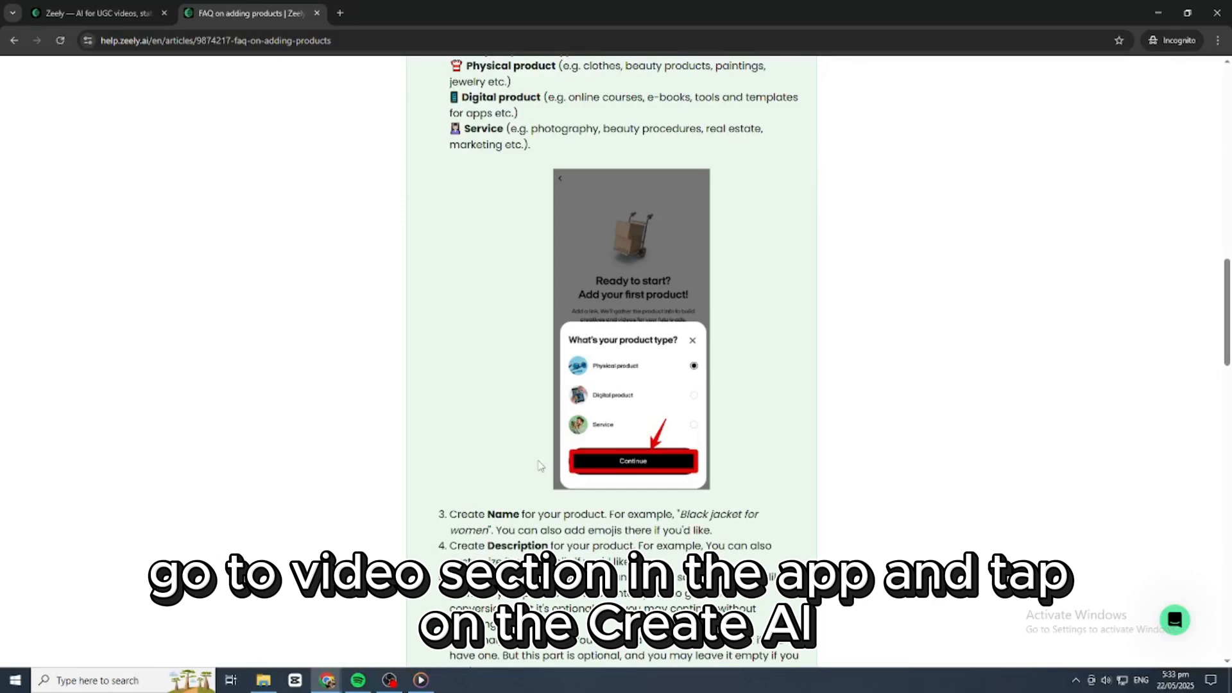
{"action": "scroll", "coordinate": [538, 467], "scroll_direction": "up", "scroll_amount": 1}
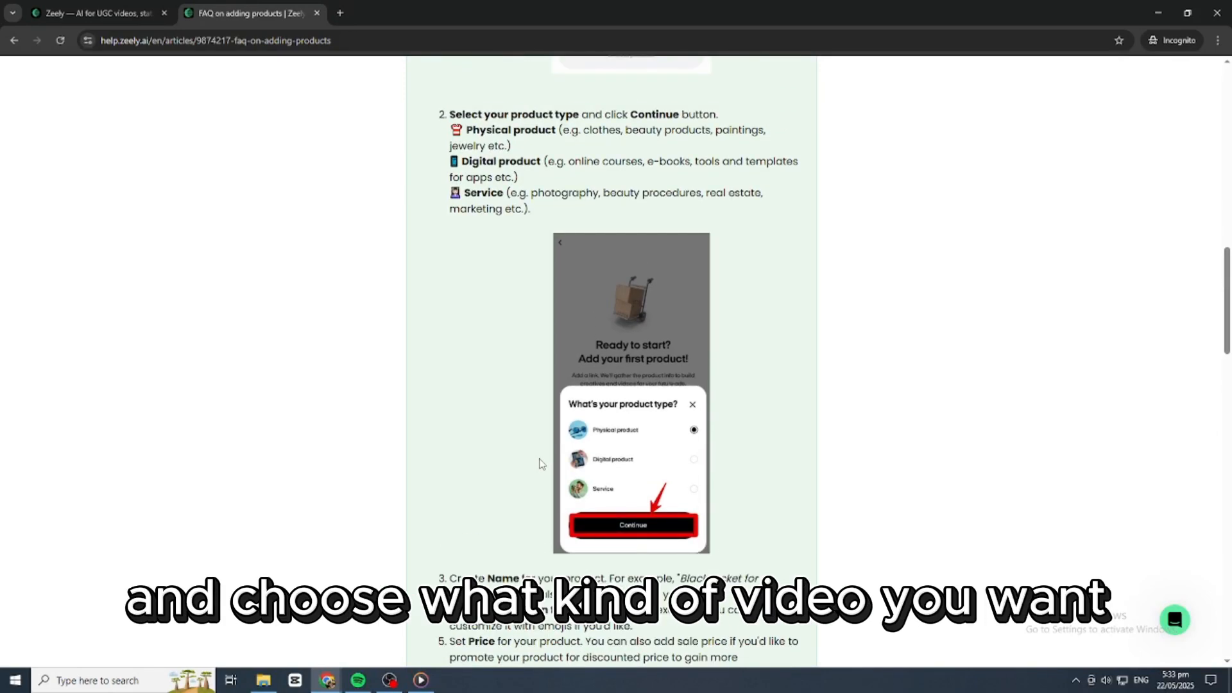
{"action": "scroll", "coordinate": [538, 466], "scroll_direction": "down", "scroll_amount": 1}
{"action": "scroll", "coordinate": [538, 466], "scroll_direction": "down", "scroll_amount": 1}
{"action": "scroll", "coordinate": [538, 466], "scroll_direction": "down", "scroll_amount": 1}
{"action": "scroll", "coordinate": [538, 466], "scroll_direction": "down", "scroll_amount": 1}
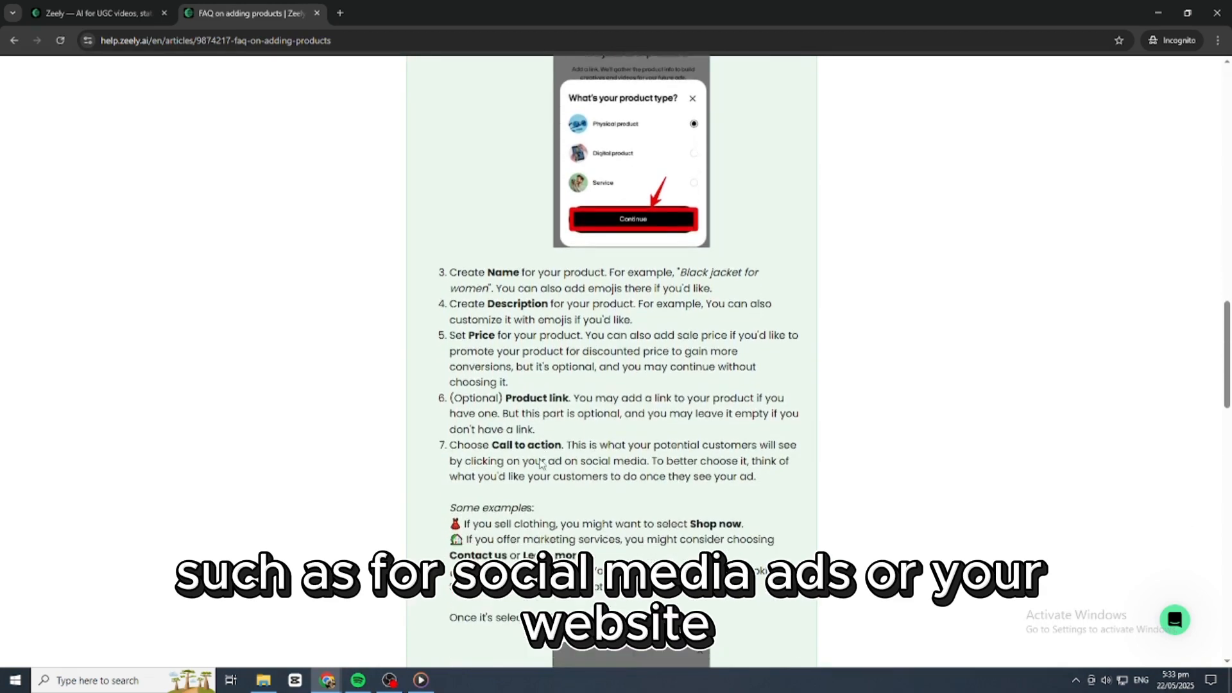
{"action": "scroll", "coordinate": [538, 466], "scroll_direction": "down", "scroll_amount": 1}
{"action": "scroll", "coordinate": [539, 460], "scroll_direction": "down", "scroll_amount": 1}
{"action": "scroll", "coordinate": [540, 460], "scroll_direction": "down", "scroll_amount": 1}
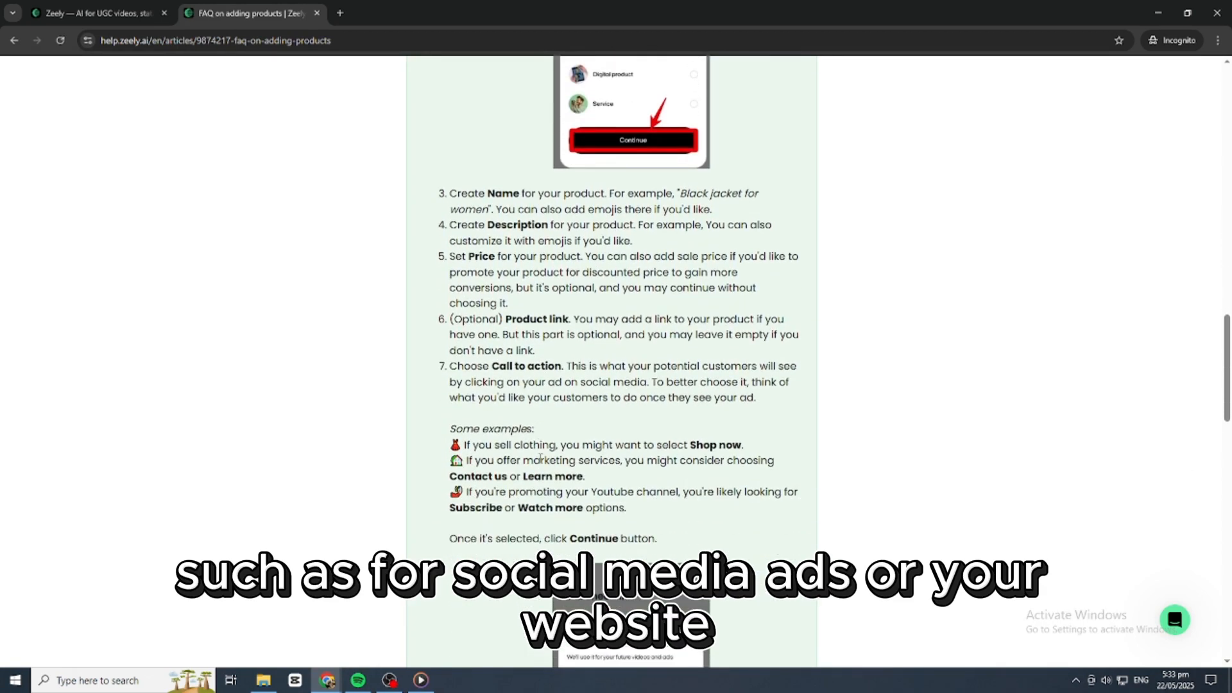
{"action": "scroll", "coordinate": [540, 462], "scroll_direction": "down", "scroll_amount": 1}
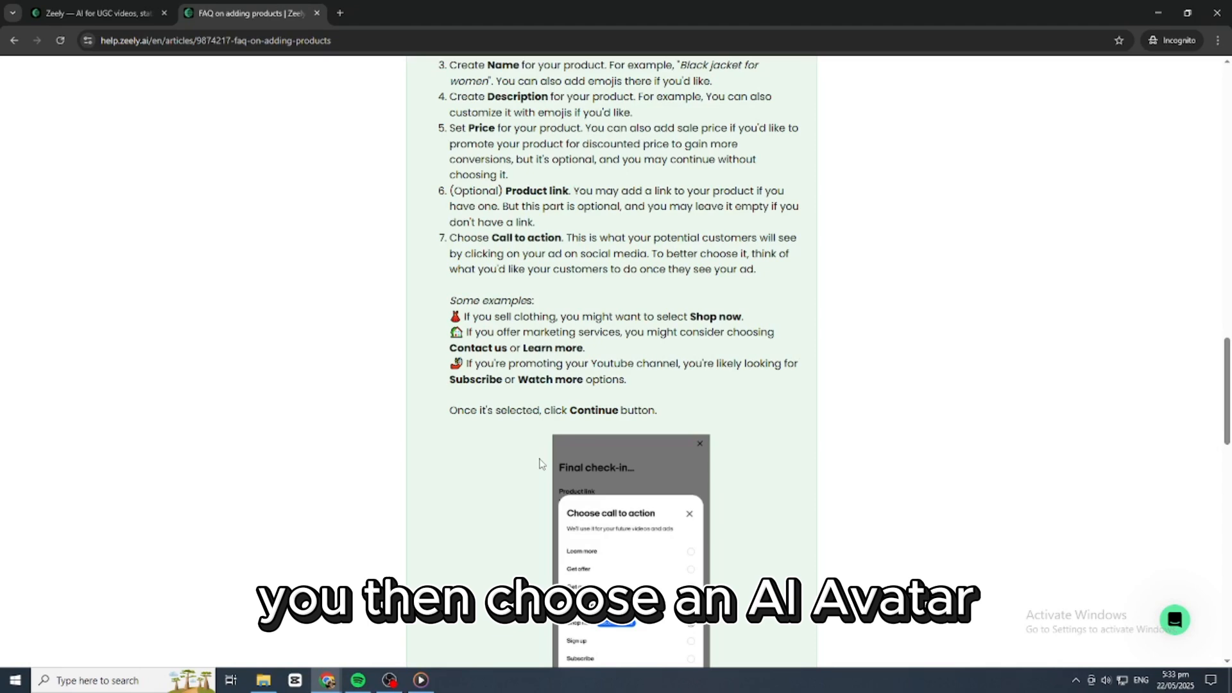
{"action": "scroll", "coordinate": [540, 463], "scroll_direction": "down", "scroll_amount": 2}
{"action": "scroll", "coordinate": [539, 463], "scroll_direction": "down", "scroll_amount": 2}
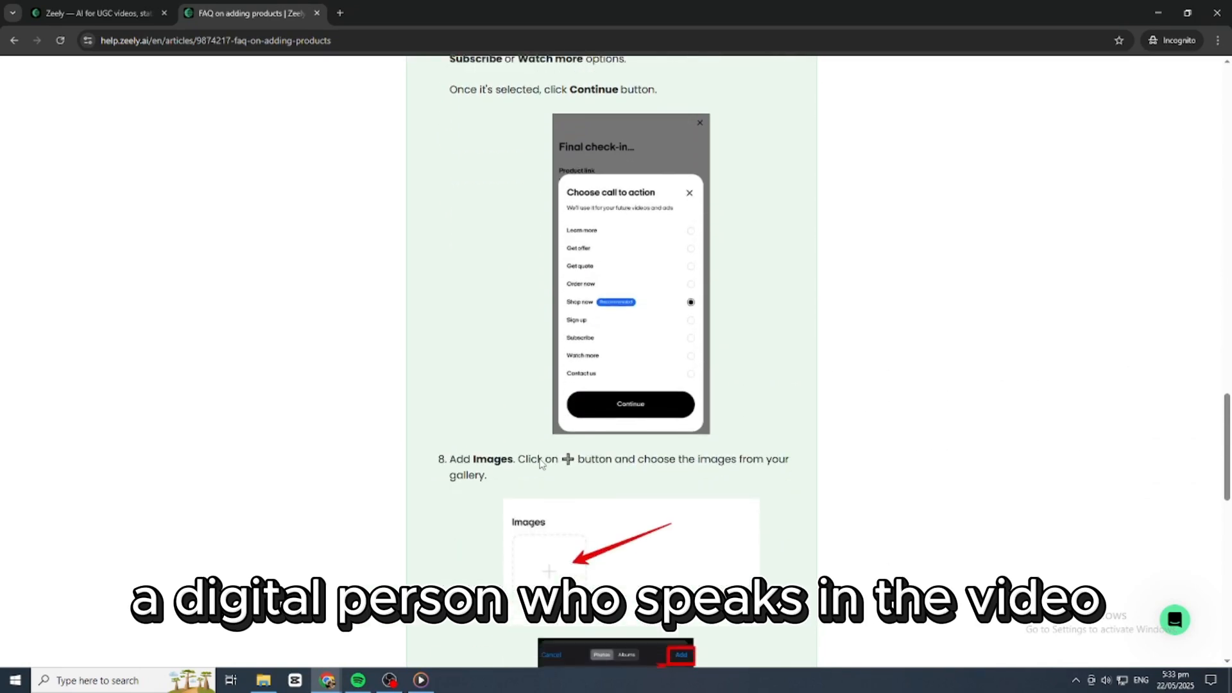
{"action": "scroll", "coordinate": [540, 463], "scroll_direction": "down", "scroll_amount": 2}
{"action": "scroll", "coordinate": [538, 464], "scroll_direction": "down", "scroll_amount": 2}
{"action": "scroll", "coordinate": [539, 462], "scroll_direction": "down", "scroll_amount": 2}
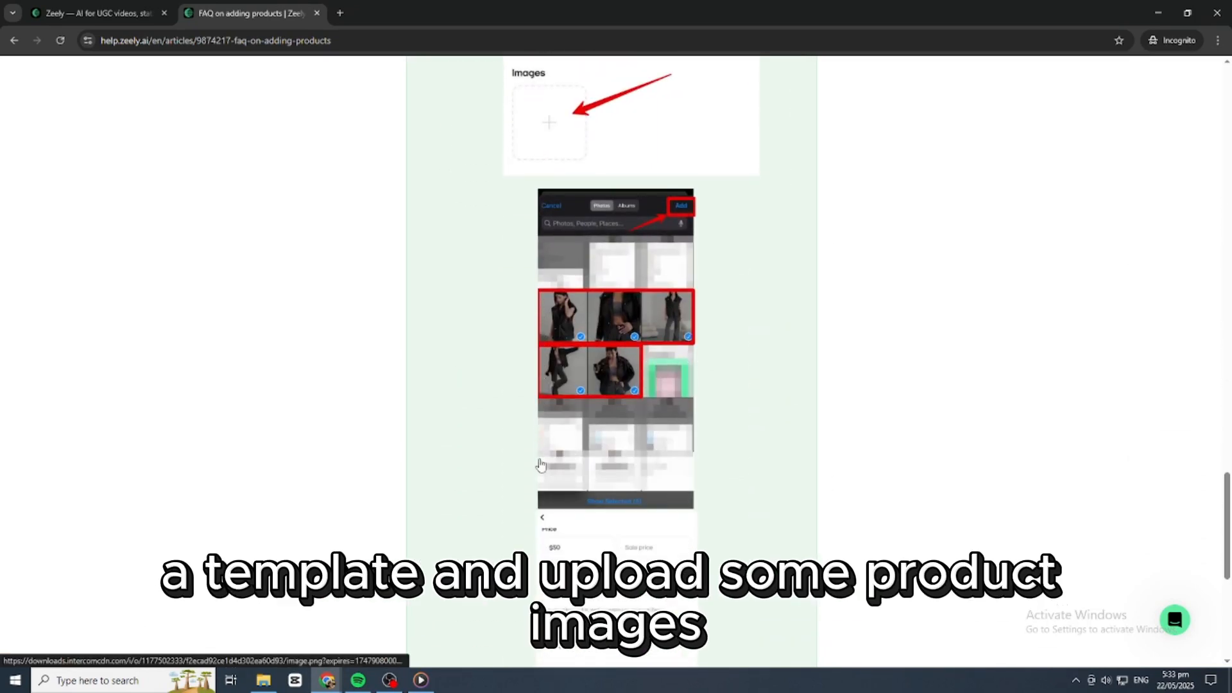
{"action": "scroll", "coordinate": [540, 465], "scroll_direction": "down", "scroll_amount": 1}
{"action": "scroll", "coordinate": [540, 465], "scroll_direction": "down", "scroll_amount": 2}
{"action": "scroll", "coordinate": [540, 465], "scroll_direction": "down", "scroll_amount": 2}
{"action": "scroll", "coordinate": [539, 465], "scroll_direction": "down", "scroll_amount": 2}
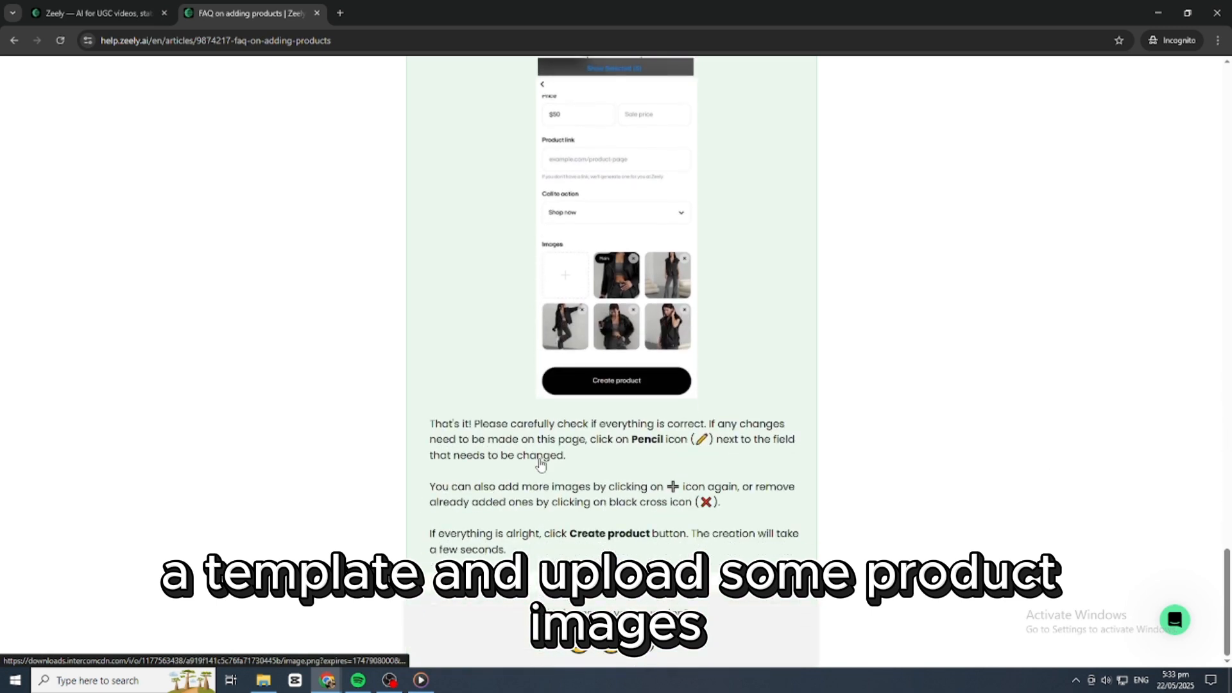
{"action": "scroll", "coordinate": [539, 463], "scroll_direction": "up", "scroll_amount": 2}
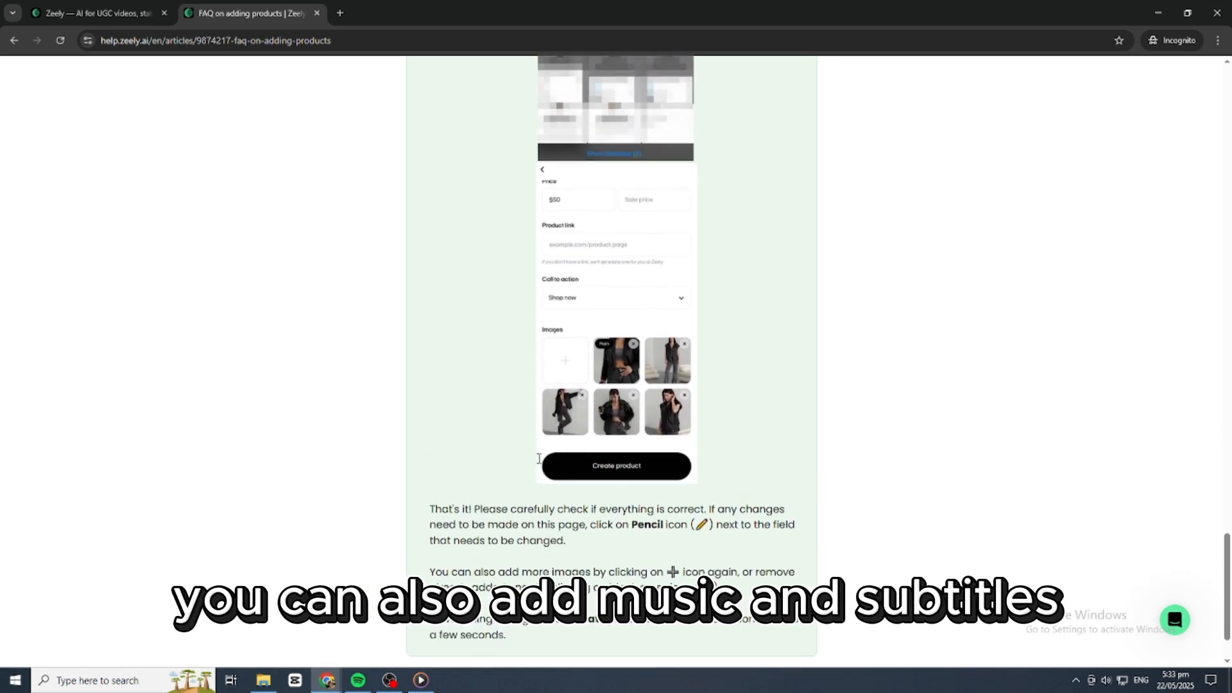
{"action": "scroll", "coordinate": [539, 464], "scroll_direction": "up", "scroll_amount": 2}
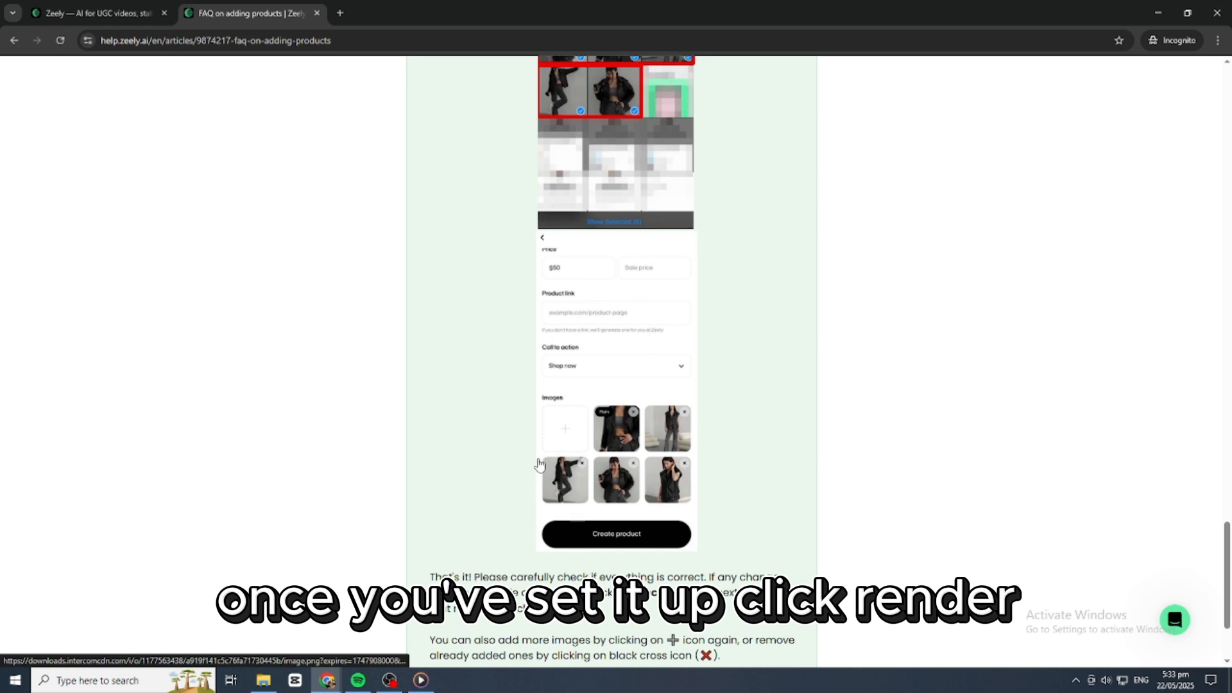
{"action": "scroll", "coordinate": [540, 465], "scroll_direction": "down", "scroll_amount": 2}
{"action": "scroll", "coordinate": [541, 465], "scroll_direction": "down", "scroll_amount": 1}
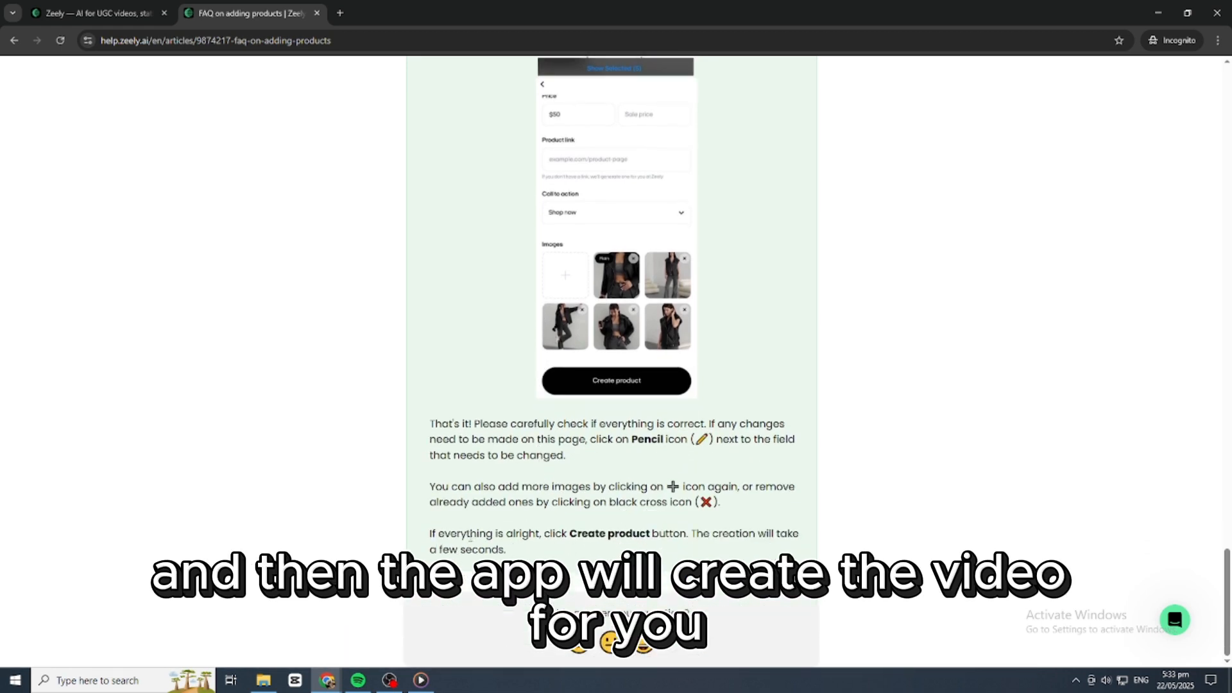
Highlight the closing paragraph about confirming product creation below the Create product screenshot.
{"action": "left_click_drag", "start_coordinate": [426, 535], "coordinate": [510, 551]}
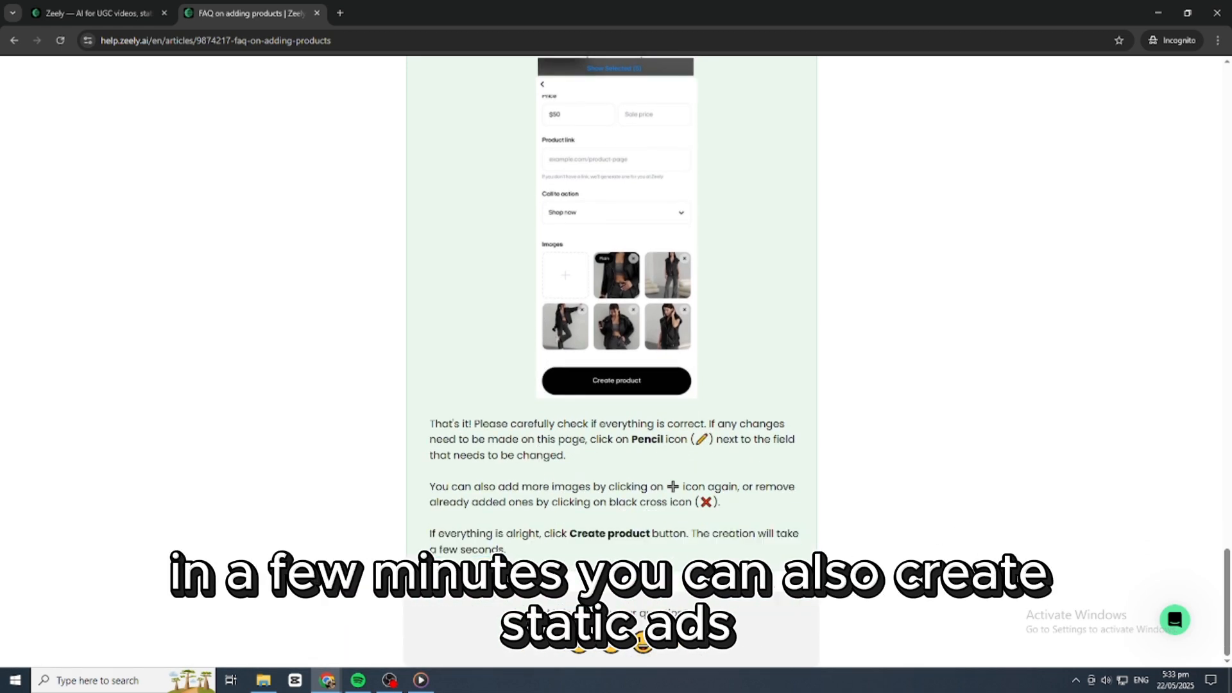
{"action": "scroll", "coordinate": [616, 385], "scroll_direction": "up", "scroll_amount": 2}
{"action": "scroll", "coordinate": [616, 385], "scroll_direction": "up", "scroll_amount": 1}
{"action": "scroll", "coordinate": [616, 385], "scroll_direction": "down", "scroll_amount": 2}
{"action": "scroll", "coordinate": [616, 385], "scroll_direction": "up", "scroll_amount": 2}
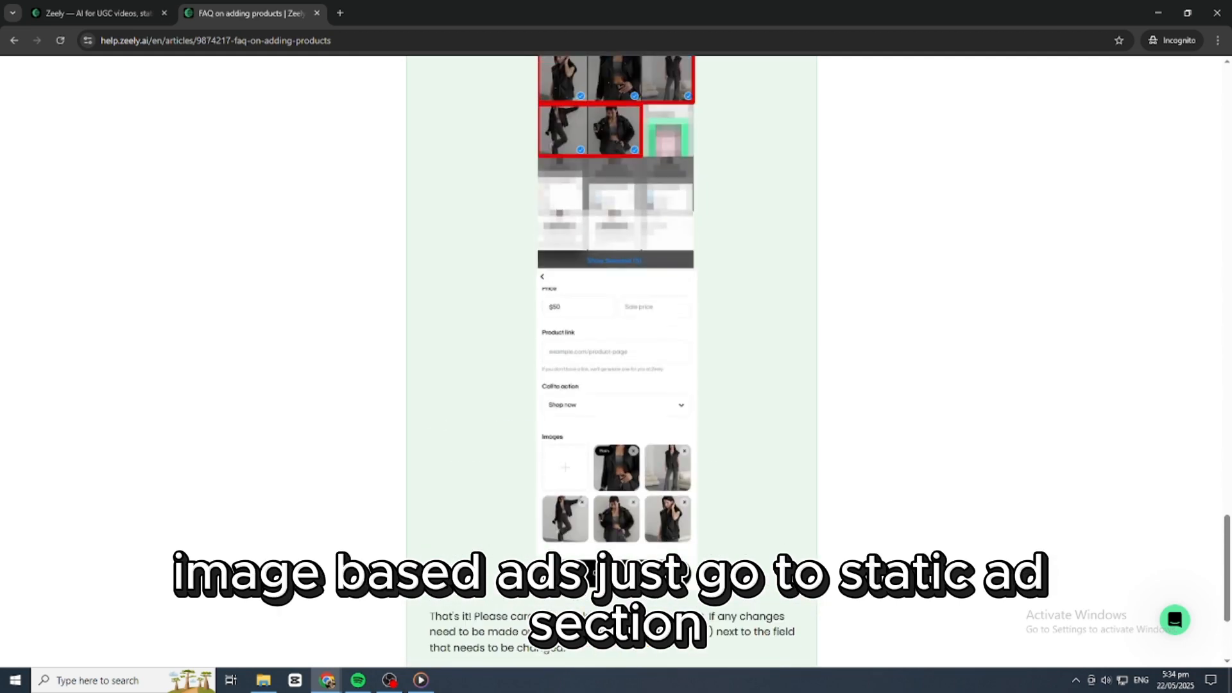
{"action": "scroll", "coordinate": [616, 385], "scroll_direction": "up", "scroll_amount": 4}
{"action": "scroll", "coordinate": [616, 385], "scroll_direction": "up", "scroll_amount": 4}
{"action": "scroll", "coordinate": [617, 385], "scroll_direction": "up", "scroll_amount": 3}
{"action": "scroll", "coordinate": [616, 385], "scroll_direction": "up", "scroll_amount": 3}
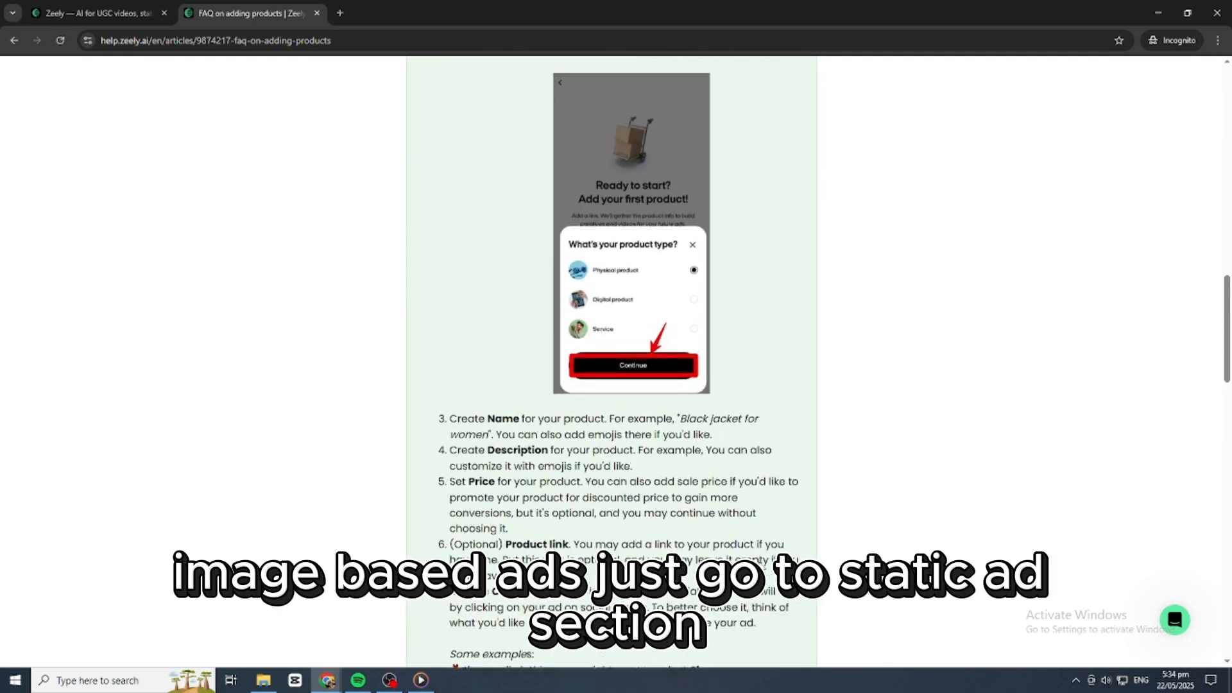
{"action": "scroll", "coordinate": [617, 385], "scroll_direction": "up", "scroll_amount": 5}
{"action": "scroll", "coordinate": [616, 385], "scroll_direction": "up", "scroll_amount": 5}
{"action": "scroll", "coordinate": [769, 553], "scroll_direction": "up", "scroll_amount": 5}
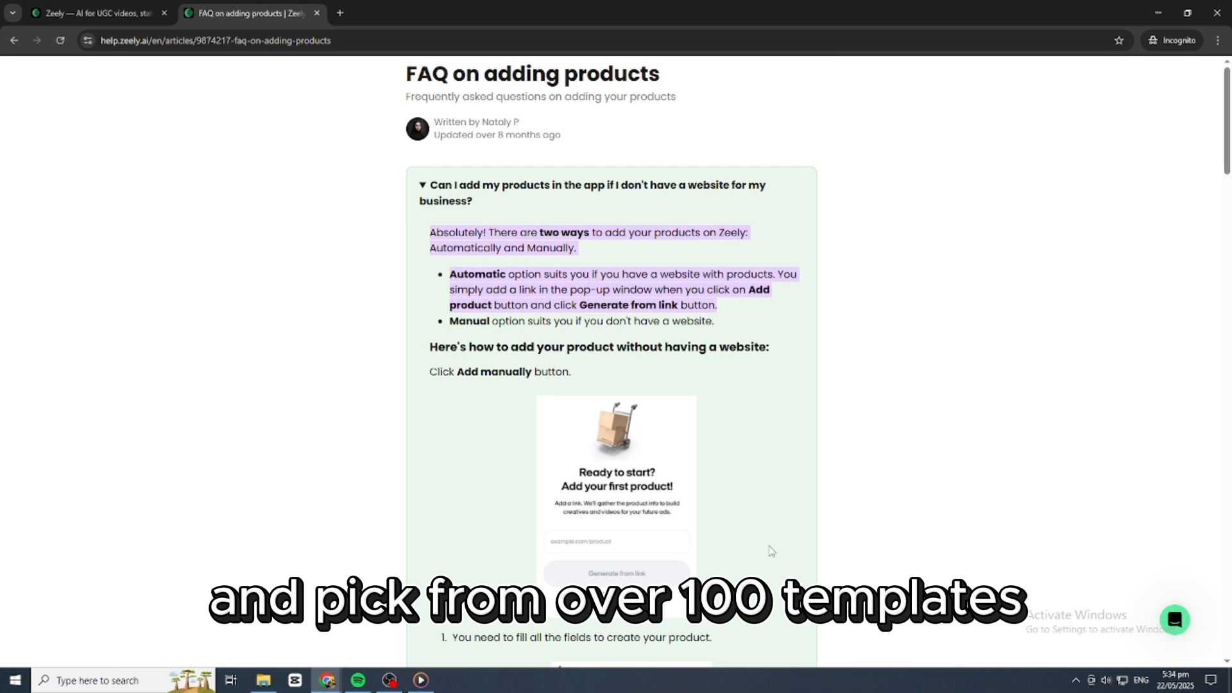
{"action": "scroll", "coordinate": [770, 550], "scroll_direction": "down", "scroll_amount": 1}
{"action": "scroll", "coordinate": [773, 549], "scroll_direction": "down", "scroll_amount": 1}
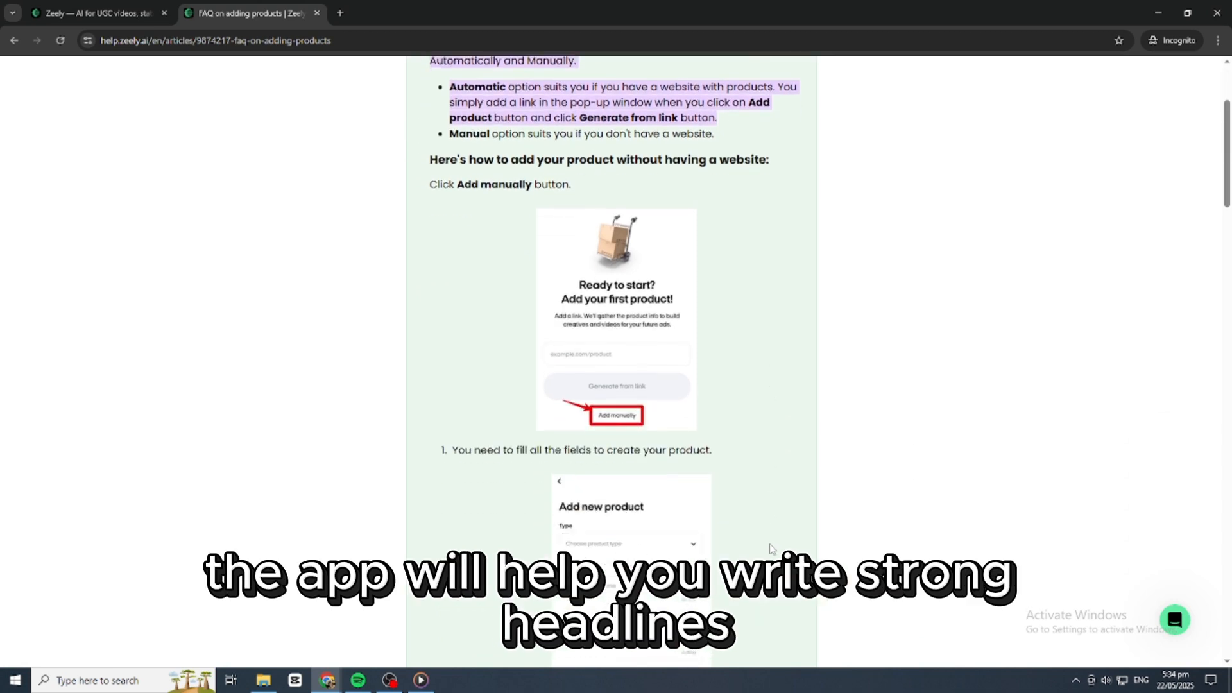
{"action": "scroll", "coordinate": [772, 549], "scroll_direction": "down", "scroll_amount": 1}
{"action": "scroll", "coordinate": [772, 549], "scroll_direction": "down", "scroll_amount": 2}
{"action": "scroll", "coordinate": [770, 549], "scroll_direction": "down", "scroll_amount": 1}
{"action": "scroll", "coordinate": [770, 550], "scroll_direction": "down", "scroll_amount": 2}
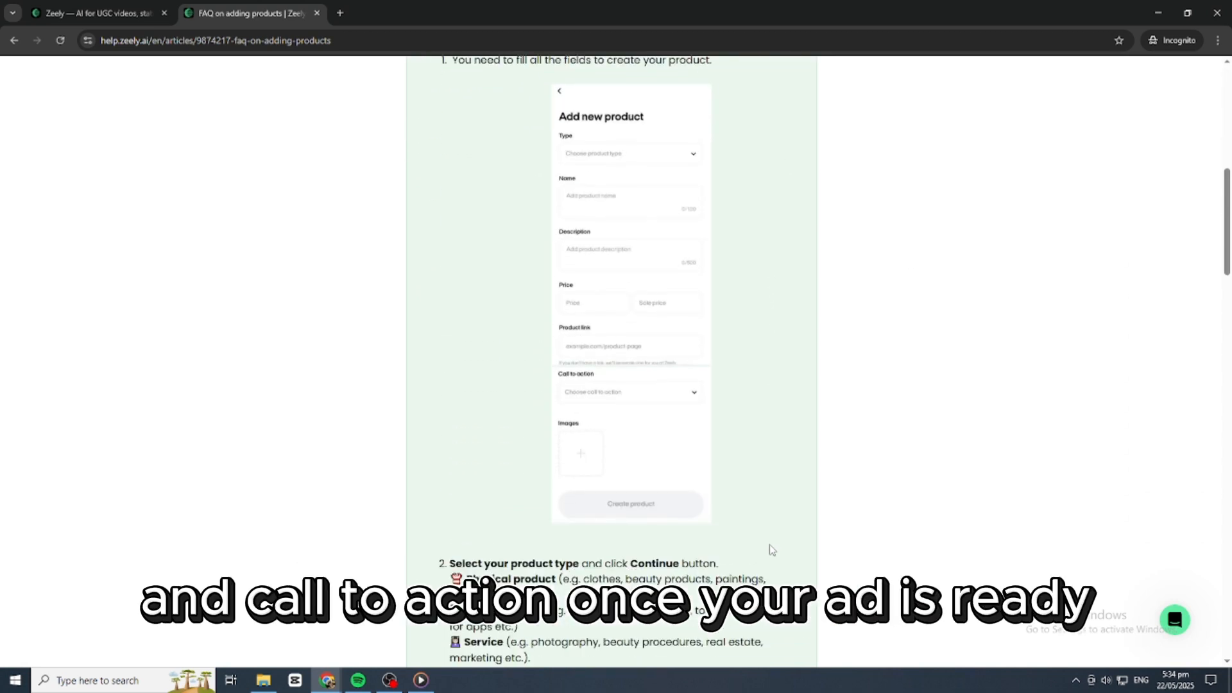
{"action": "scroll", "coordinate": [770, 550], "scroll_direction": "down", "scroll_amount": 1}
{"action": "scroll", "coordinate": [770, 550], "scroll_direction": "down", "scroll_amount": 1}
{"action": "scroll", "coordinate": [771, 550], "scroll_direction": "down", "scroll_amount": 1}
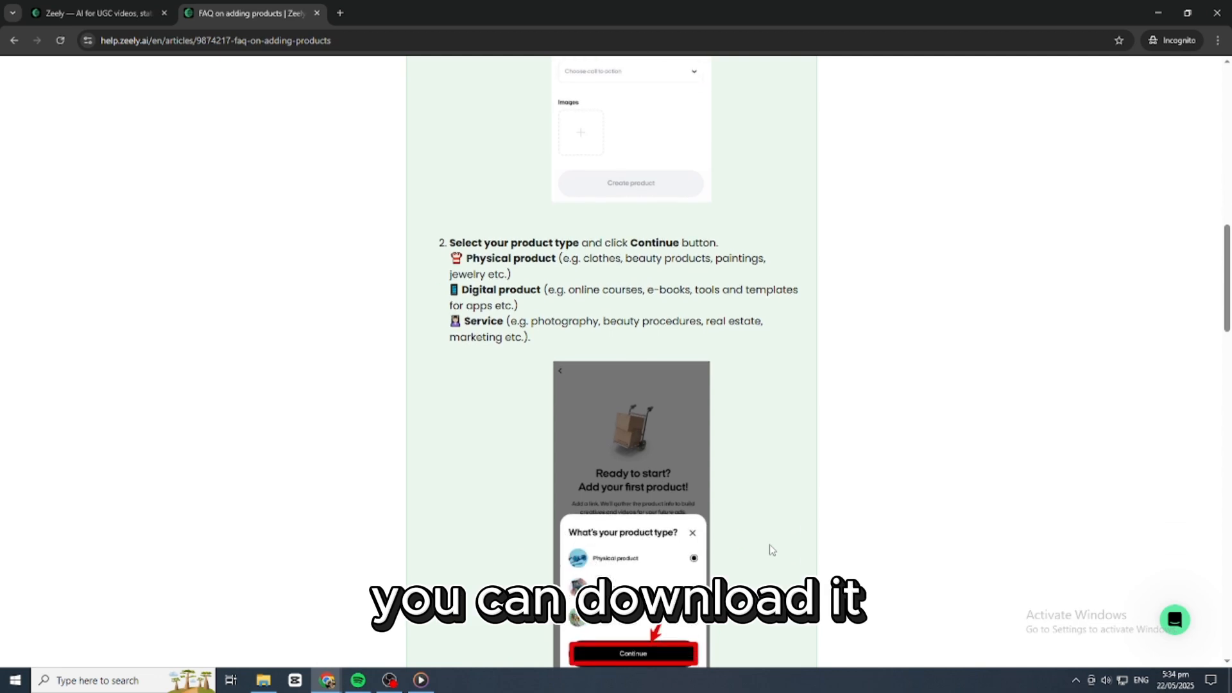
{"action": "scroll", "coordinate": [770, 550], "scroll_direction": "down", "scroll_amount": 1}
{"action": "scroll", "coordinate": [770, 550], "scroll_direction": "down", "scroll_amount": 1}
{"action": "scroll", "coordinate": [771, 549], "scroll_direction": "down", "scroll_amount": 1}
{"action": "scroll", "coordinate": [770, 549], "scroll_direction": "down", "scroll_amount": 1}
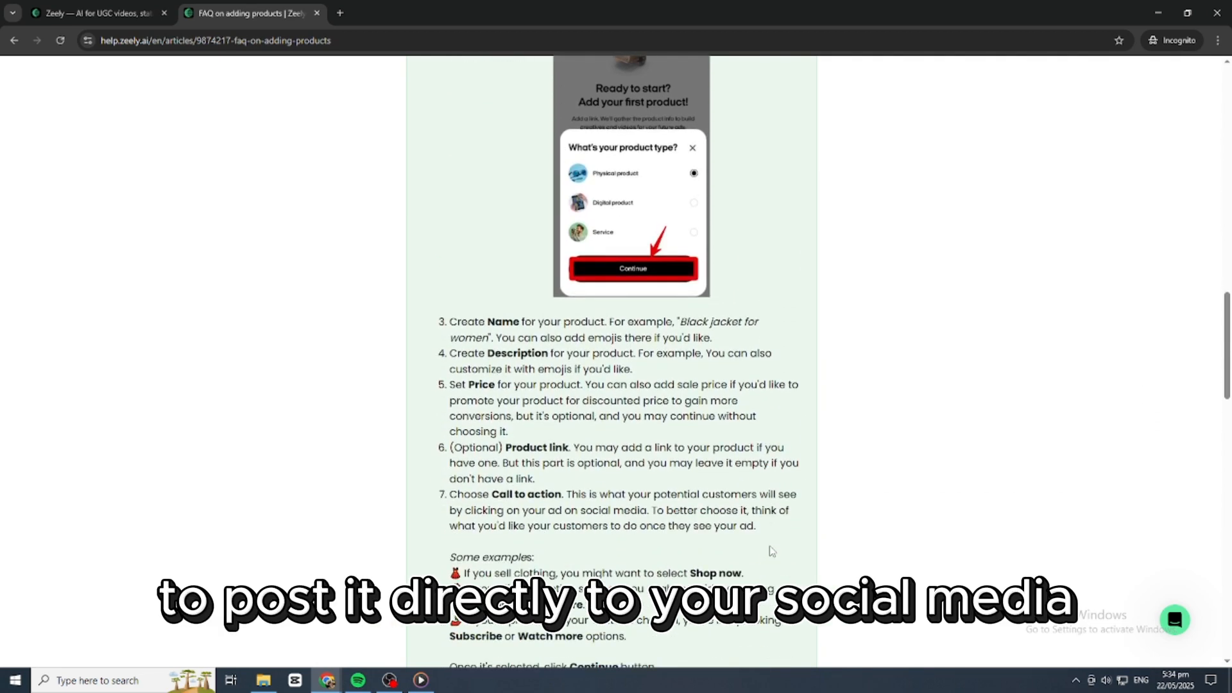
{"action": "scroll", "coordinate": [770, 550], "scroll_direction": "down", "scroll_amount": 1}
{"action": "scroll", "coordinate": [770, 549], "scroll_direction": "down", "scroll_amount": 1}
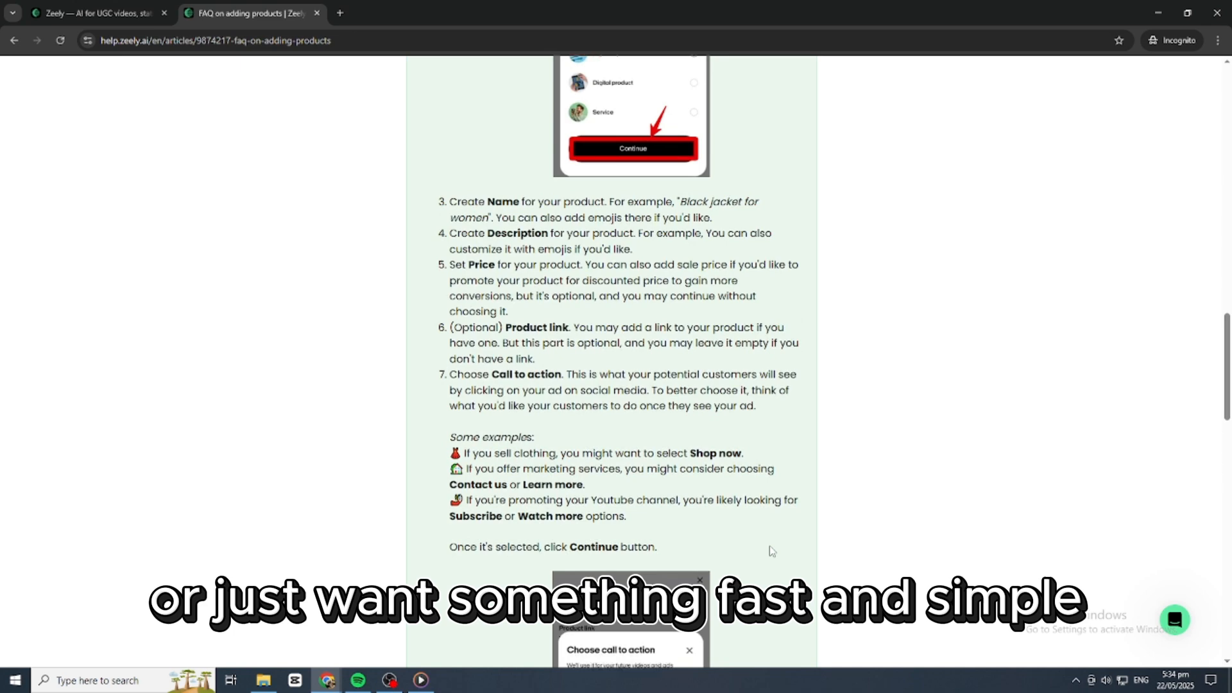
{"action": "scroll", "coordinate": [770, 549], "scroll_direction": "down", "scroll_amount": 1}
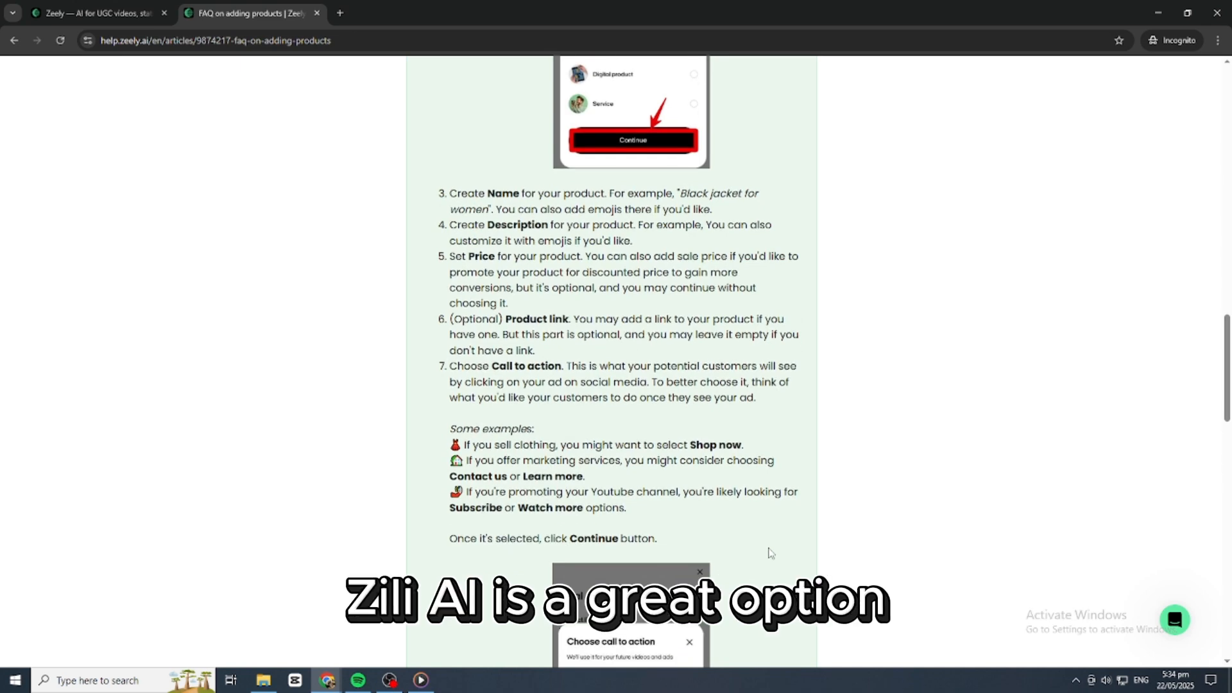
{"action": "scroll", "coordinate": [768, 555], "scroll_direction": "down", "scroll_amount": 2}
{"action": "scroll", "coordinate": [767, 554], "scroll_direction": "down", "scroll_amount": 2}
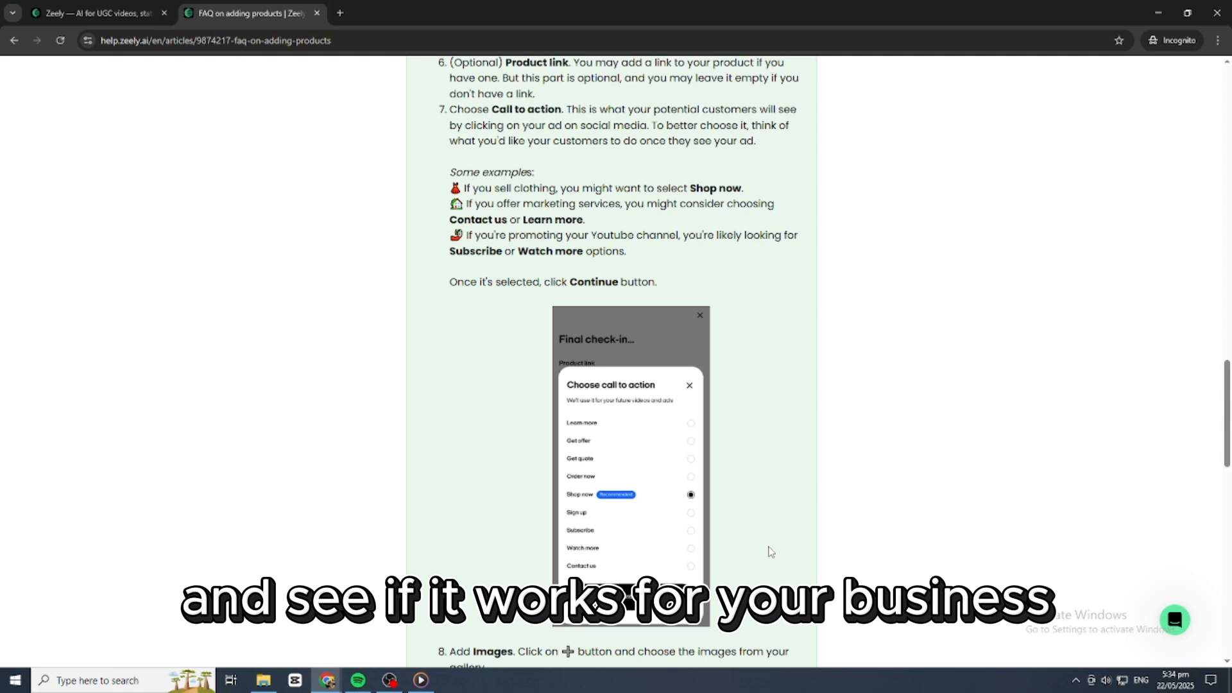
{"action": "scroll", "coordinate": [765, 555], "scroll_direction": "down", "scroll_amount": 1}
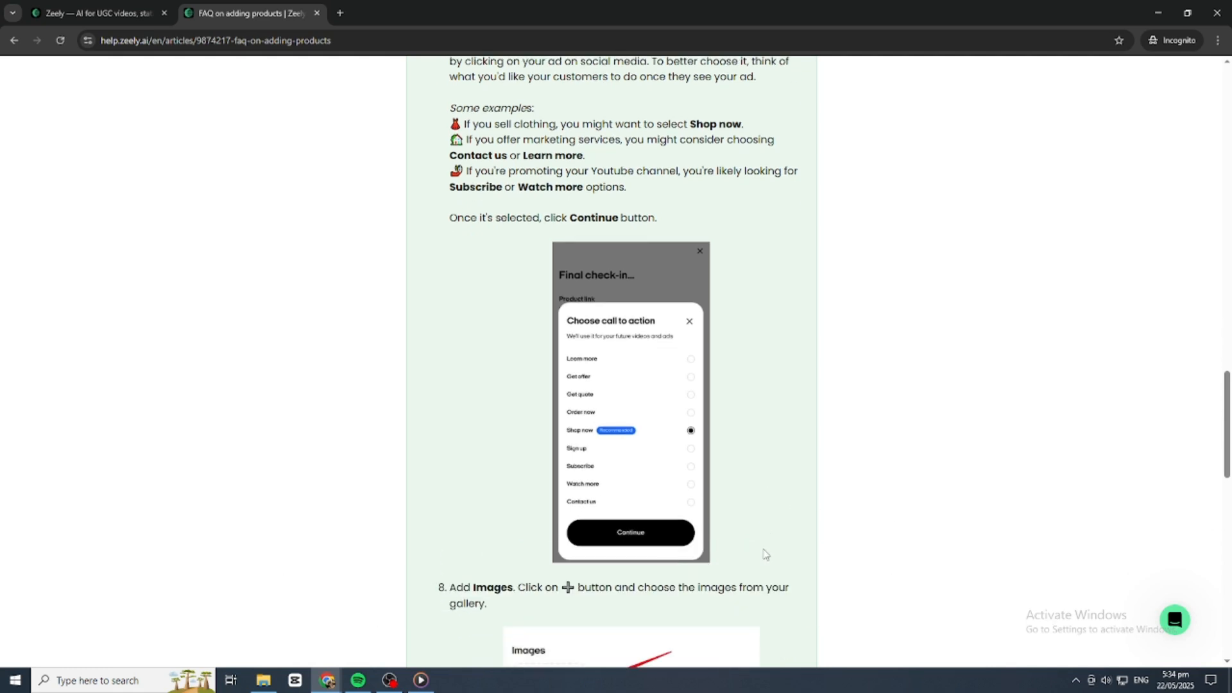